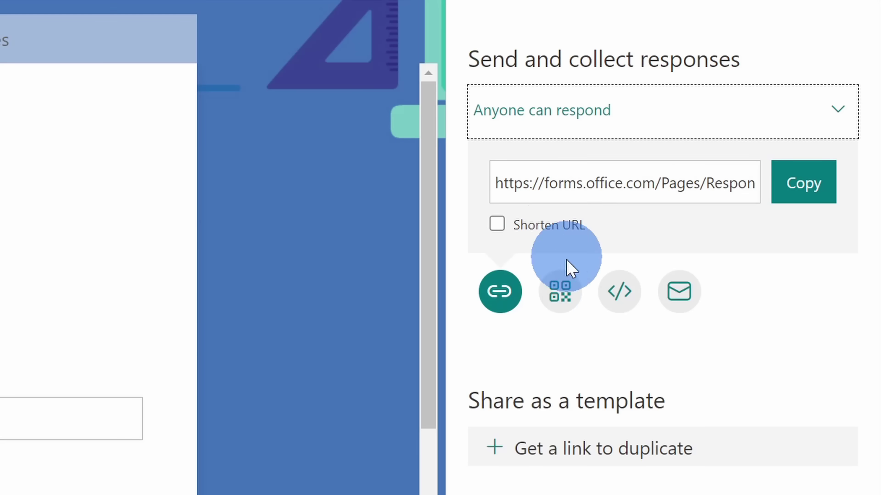
Step: Show the form's QR code, submit a test cookie order from the preview, and check row 2 in Excel
left_click(560, 291)
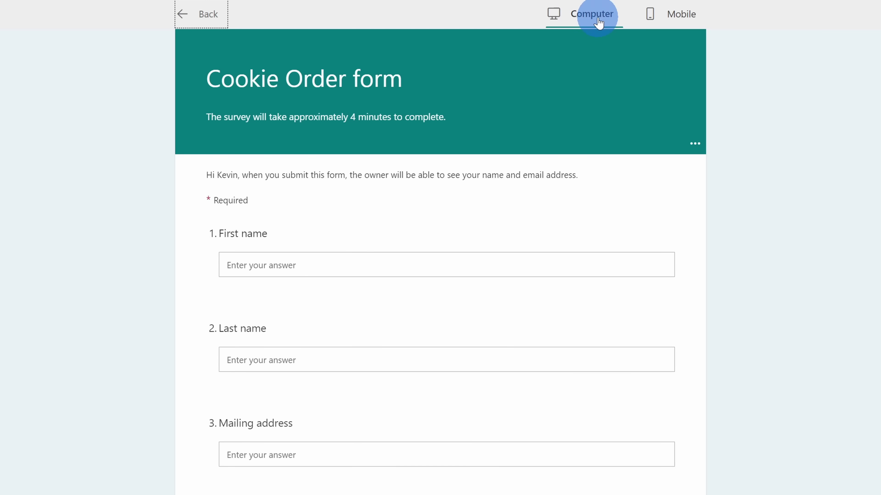
left_click(680, 16)
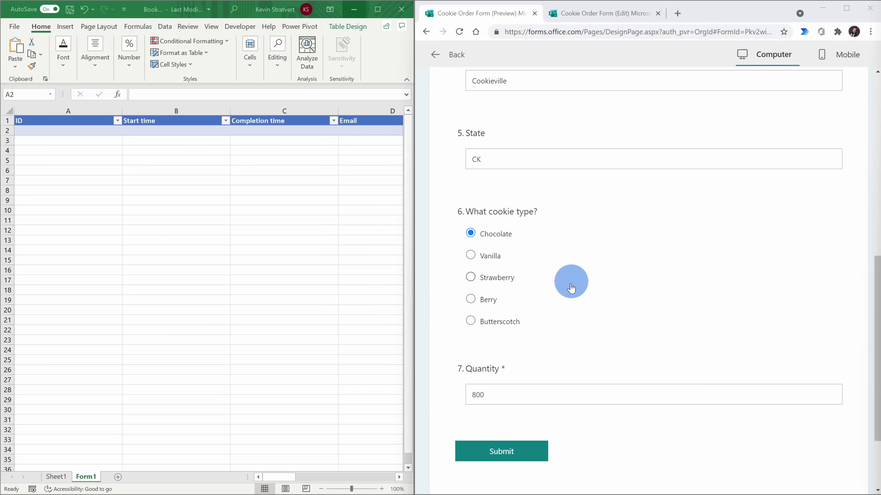
left_click(527, 458)
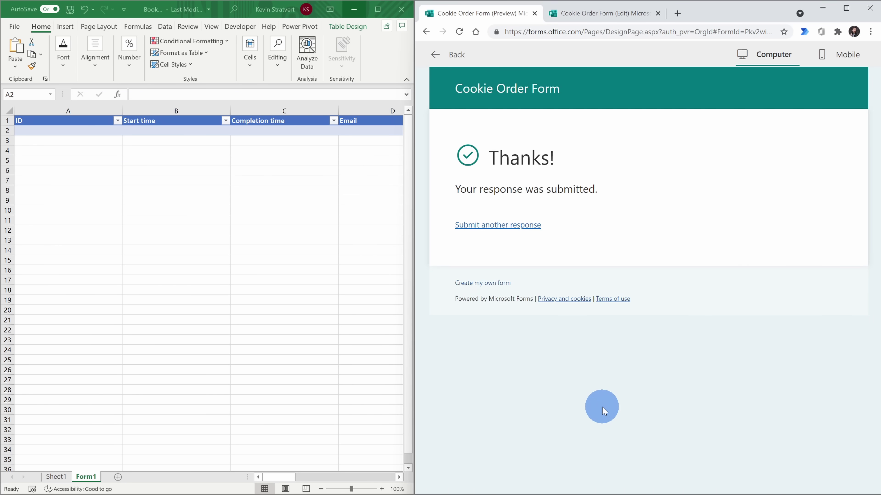
left_click(412, 53)
left_click(201, 150)
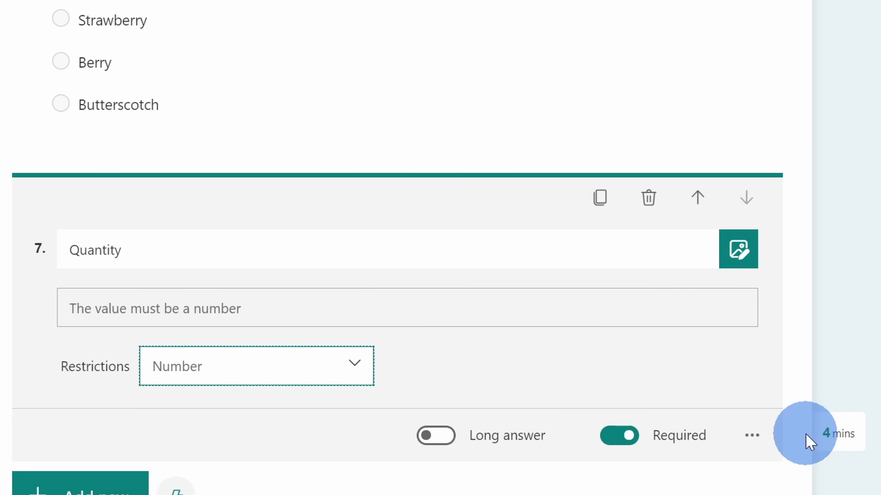
left_click(311, 377)
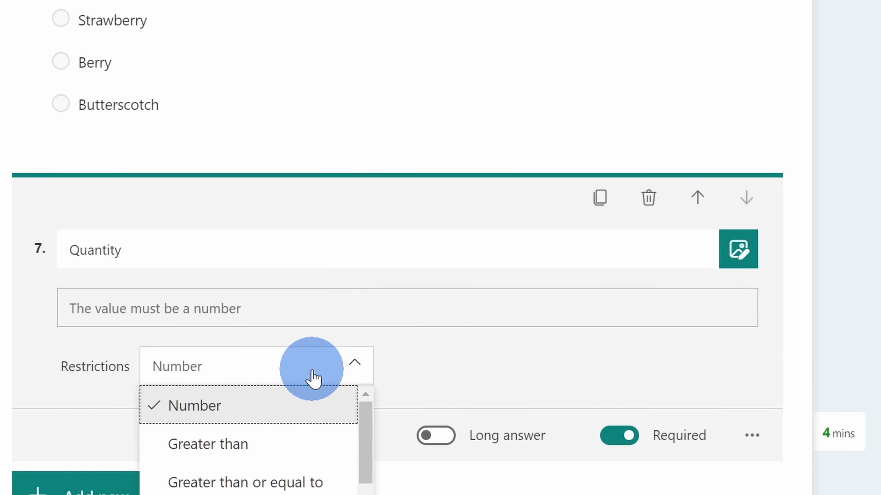
scroll(347, 347, "down", 5)
scroll(373, 350, "up", 3)
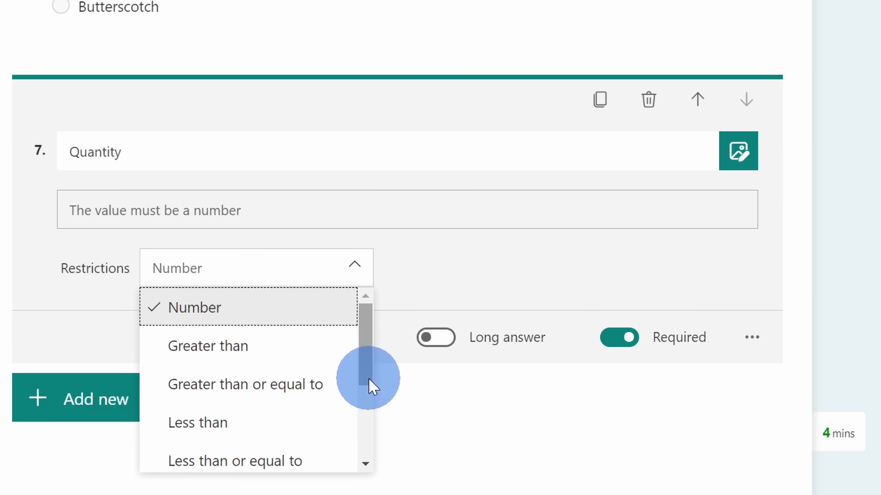
scroll(366, 449, "down", 3)
scroll(370, 416, "up", 3)
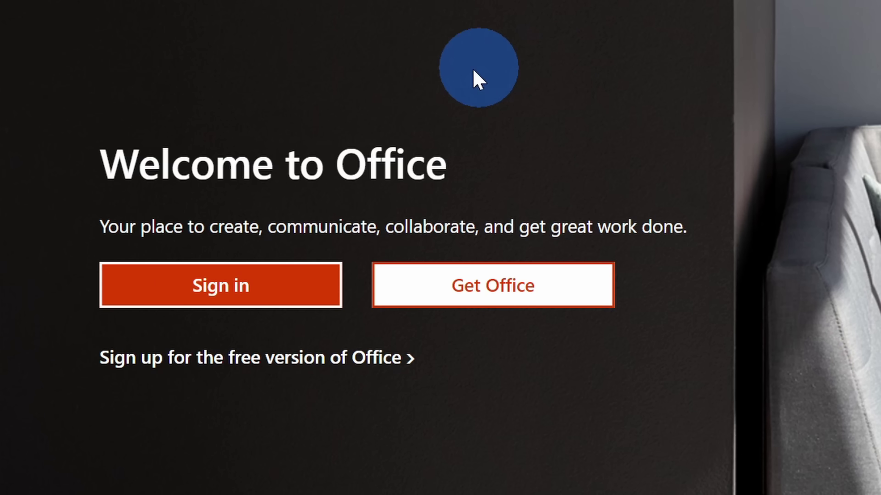
Step: Sign in to Office.com and go to the Excel start page
left_click(258, 297)
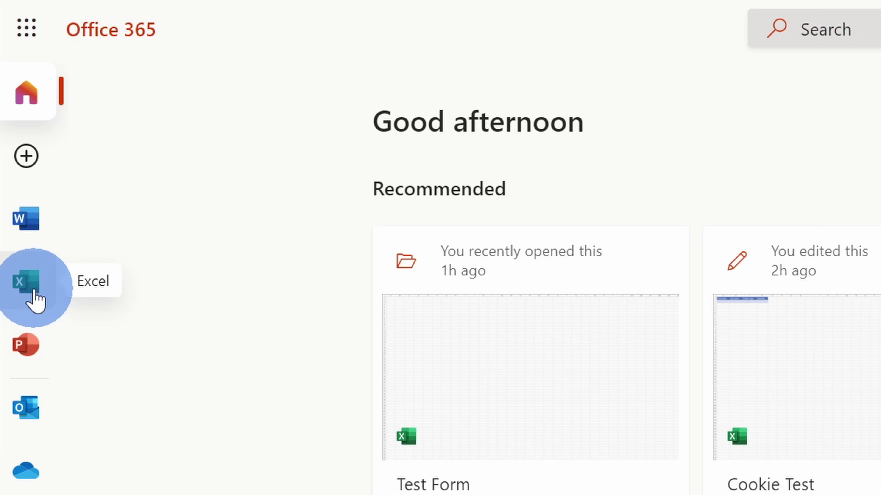
left_click(34, 294)
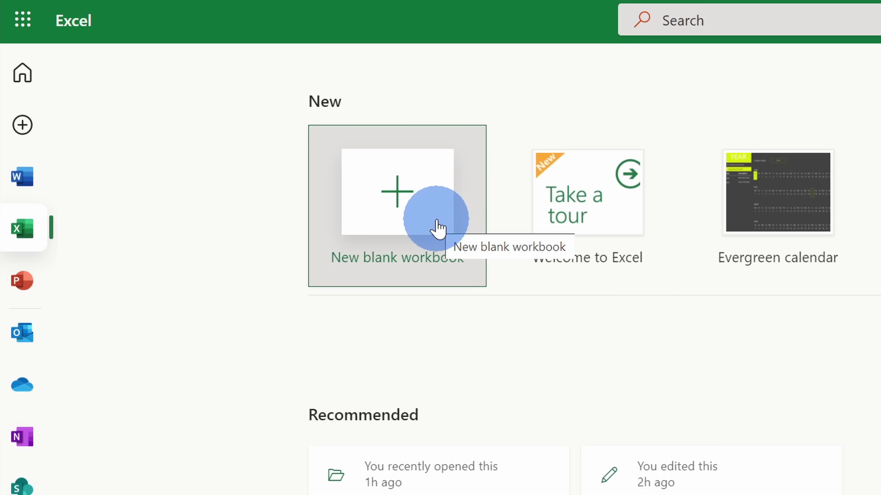
Step: Start a blank Book.xlsx workbook and create a linked form via Insert > Forms > New Form
left_click(438, 229)
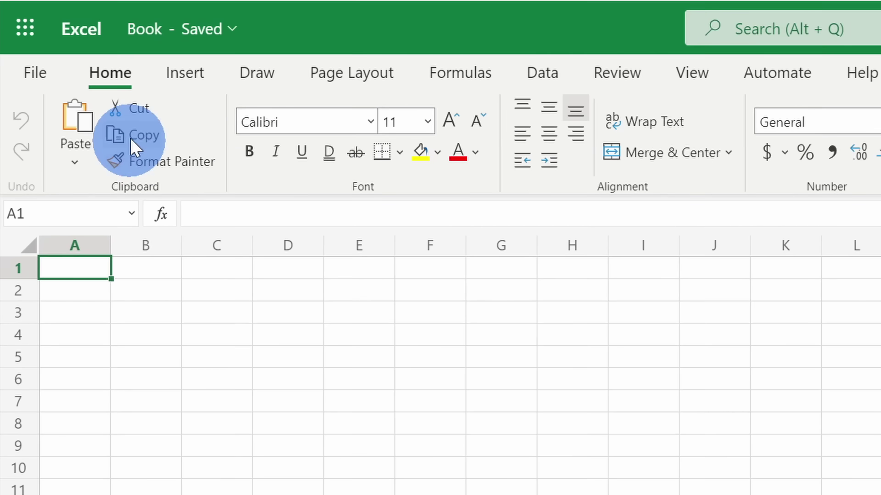
left_click(86, 76)
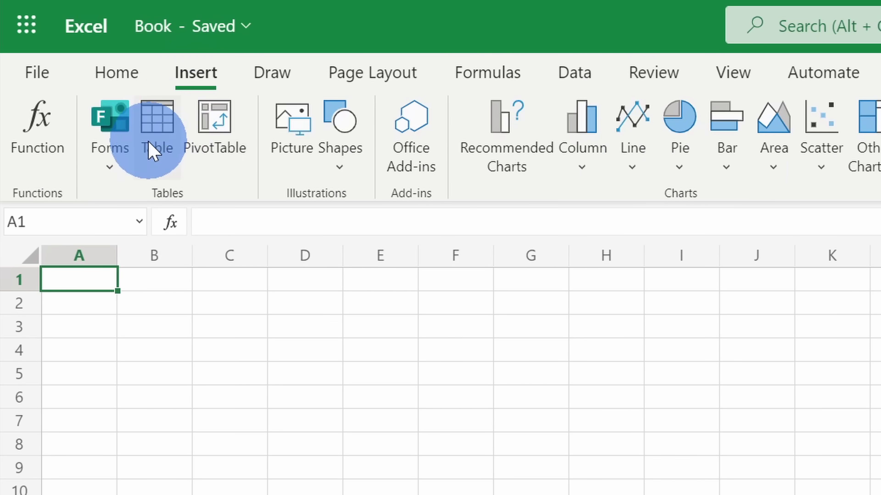
left_click(115, 157)
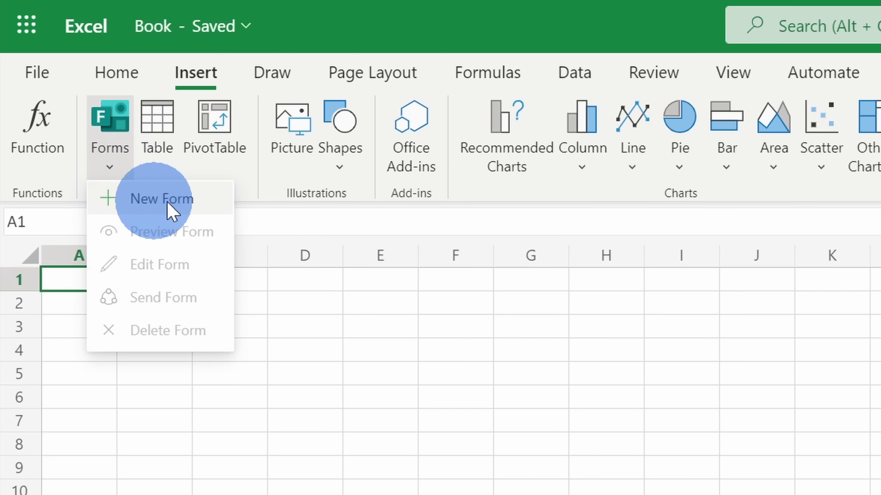
left_click(184, 205)
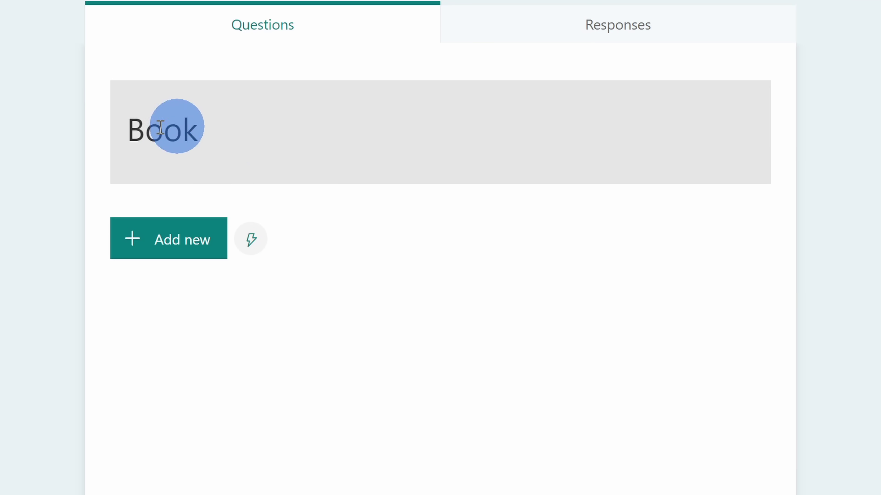
Step: Retitle the form from Book to 'Cookie Order form'
left_click(187, 126)
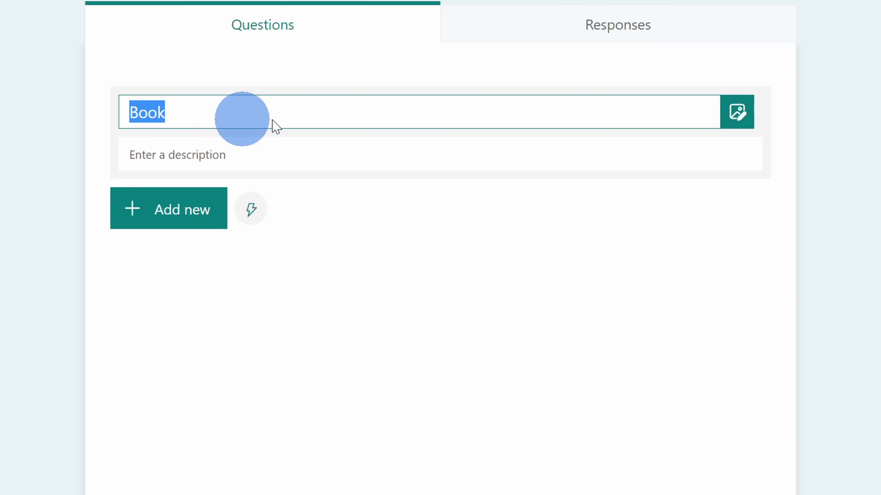
type("Cookie Order form")
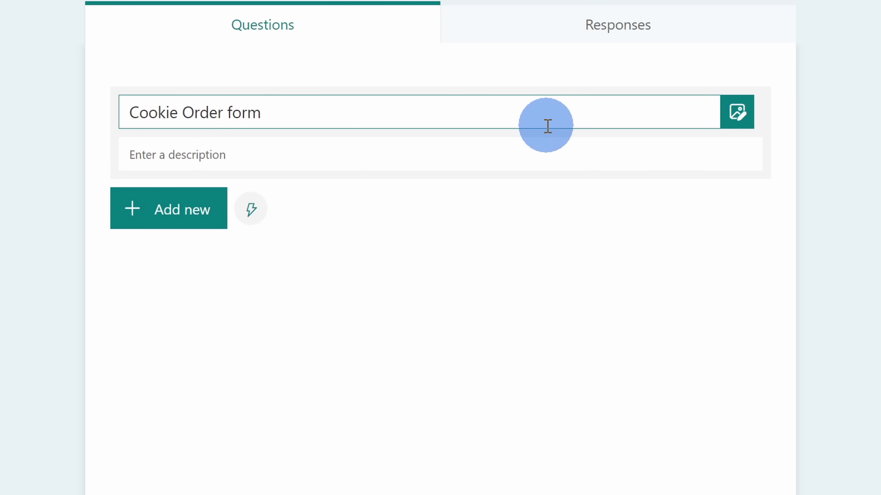
left_click(176, 212)
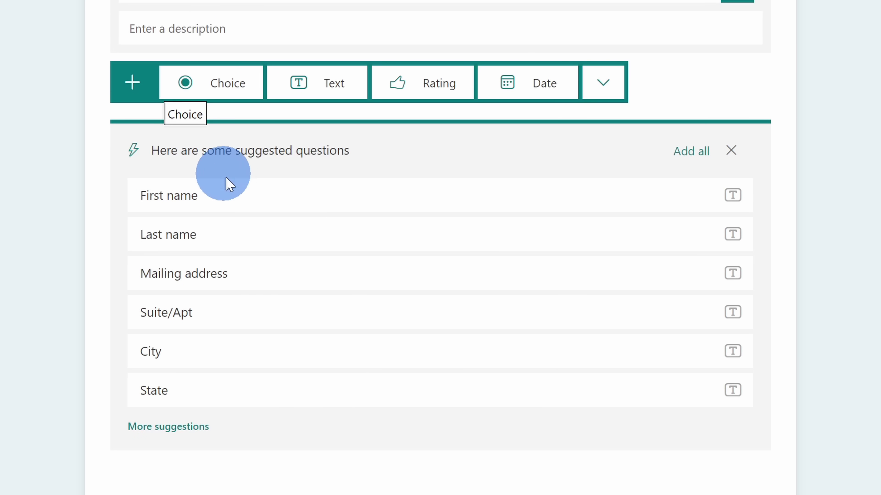
Step: Add the suggested First name, Last name, Mailing address, City and State questions together
left_click(242, 196)
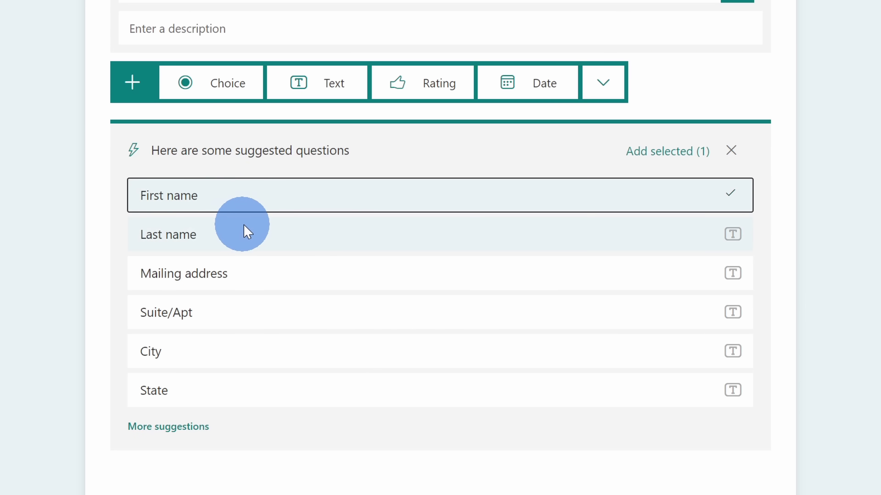
left_click(245, 232)
left_click(254, 274)
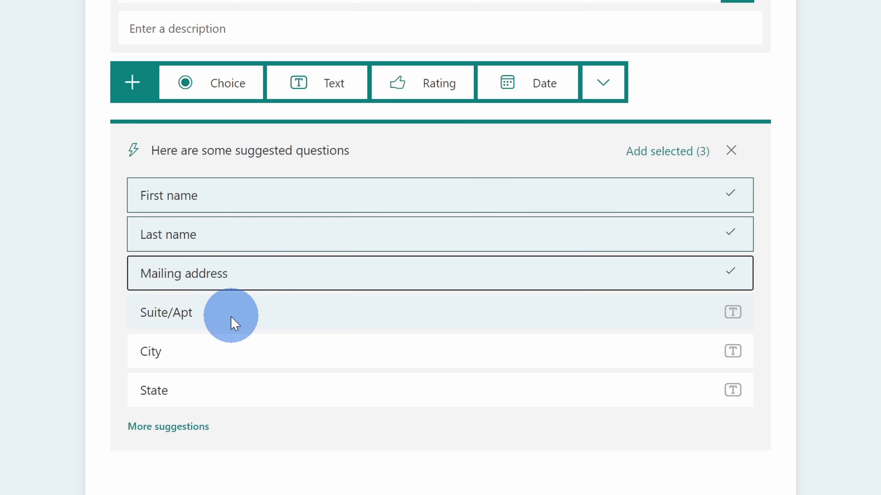
left_click(230, 351)
left_click(225, 399)
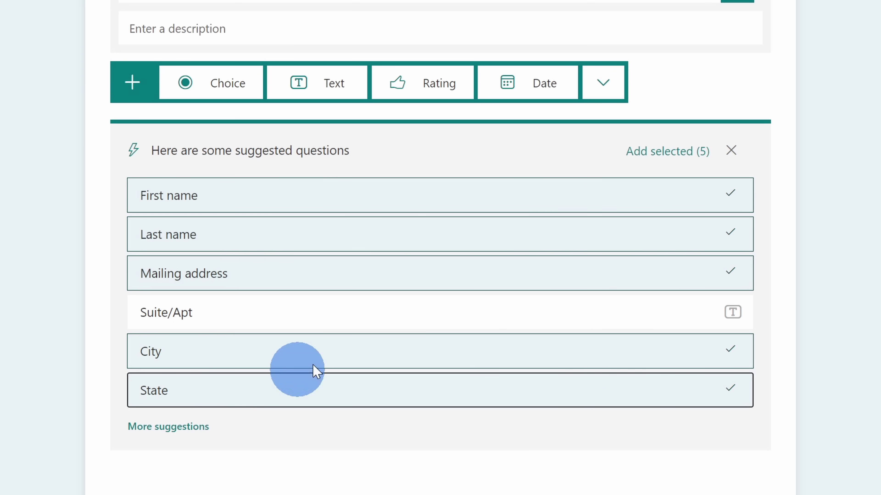
left_click(656, 153)
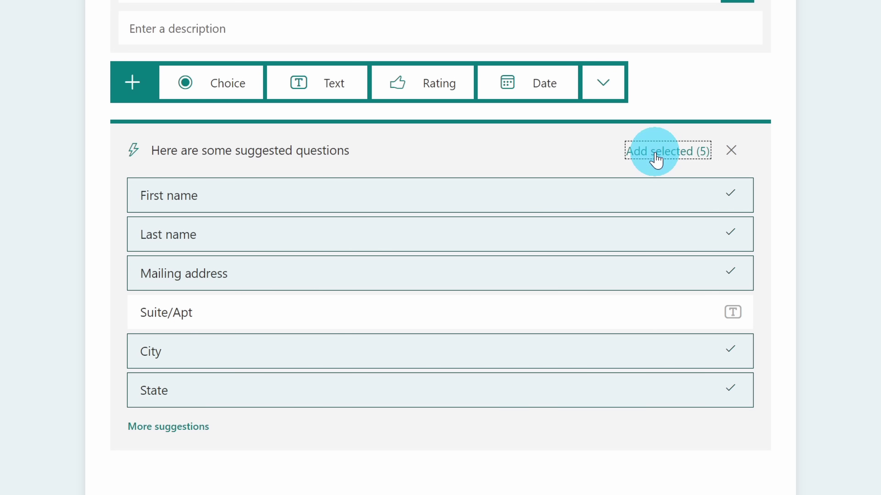
scroll(471, 287, "up", 5)
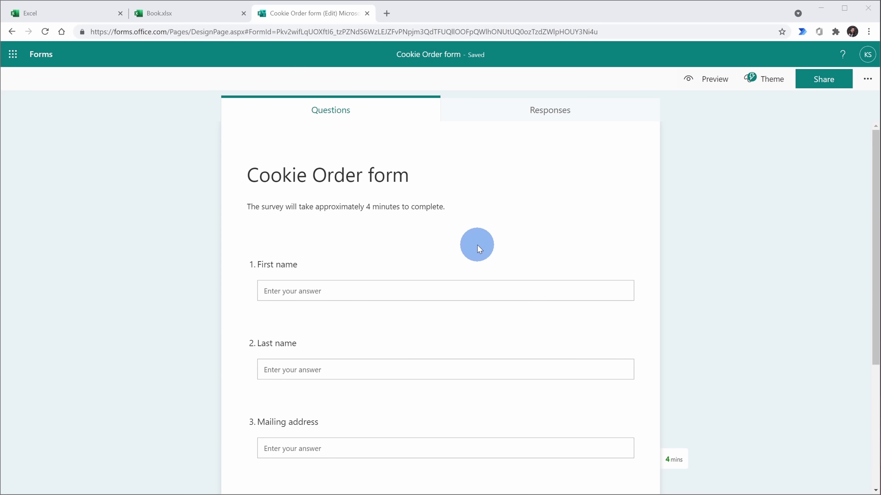
scroll(477, 245, "down", 5)
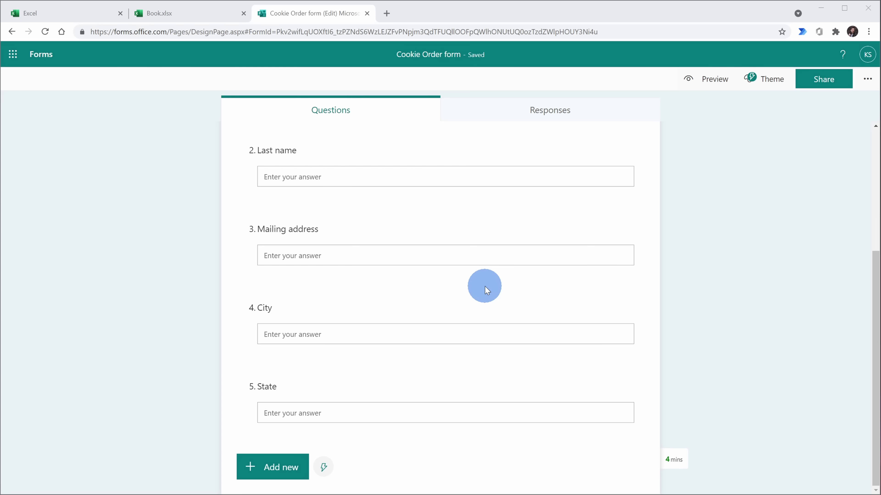
left_click(285, 467)
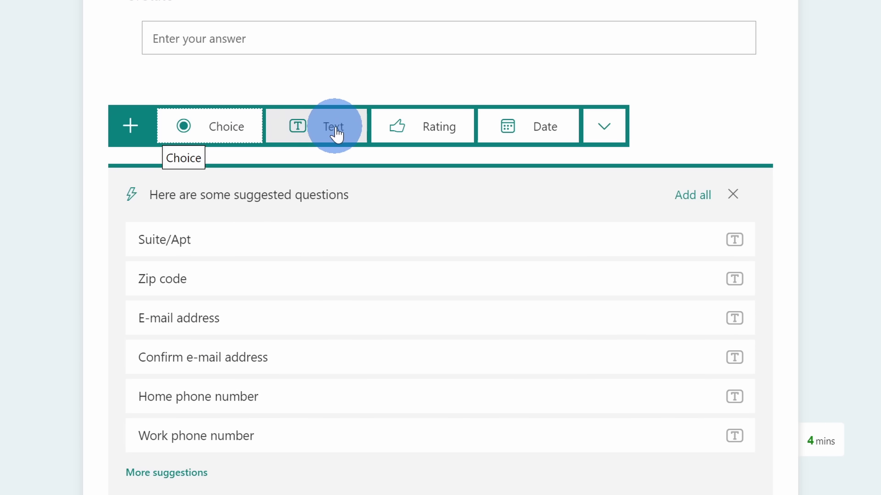
Step: Add choice question 'What cookie type?' with Chocolate, Vanilla, Strawberry, Berry and Butterscotch options
left_click(588, 131)
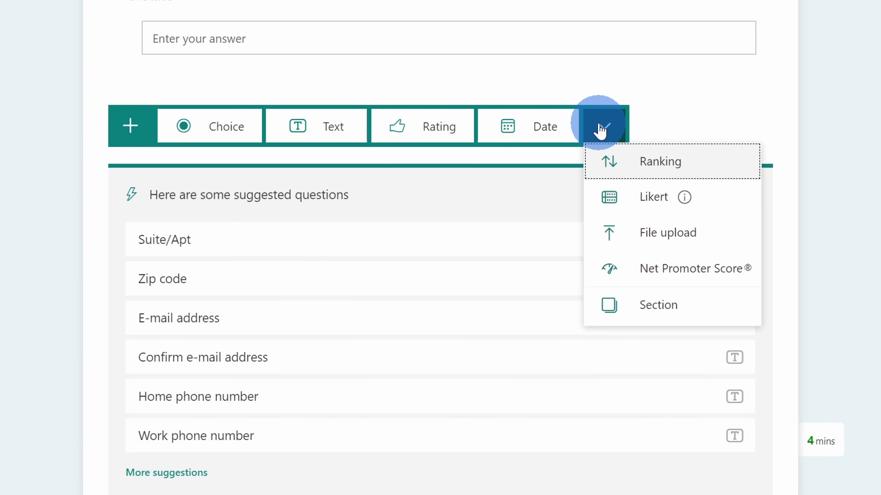
left_click(588, 132)
left_click(205, 133)
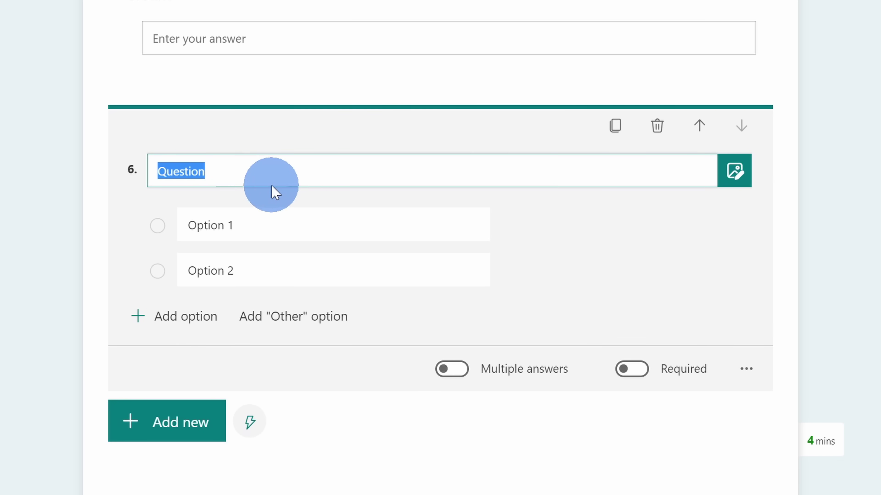
type("What cookie type?")
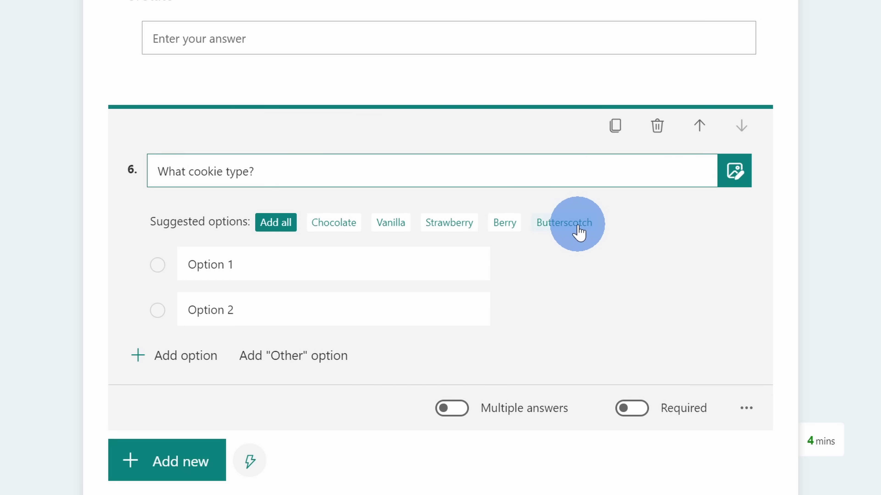
left_click(287, 225)
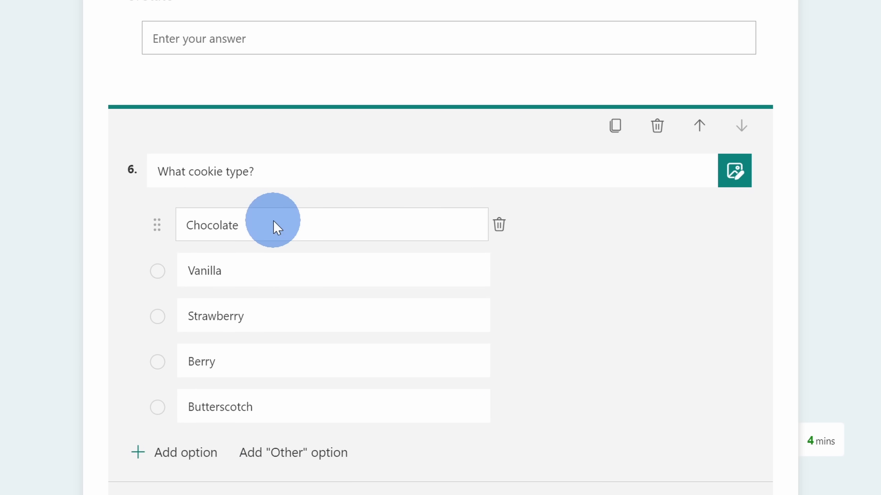
scroll(270, 222, "down", 3)
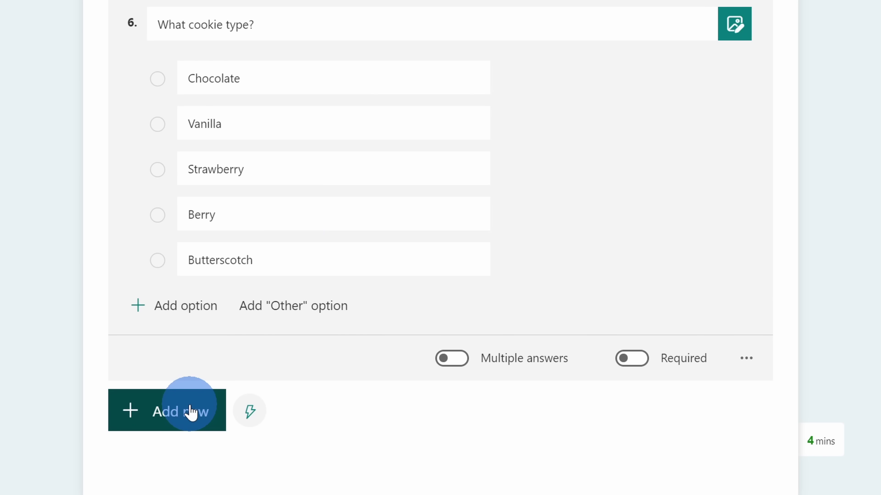
left_click(190, 412)
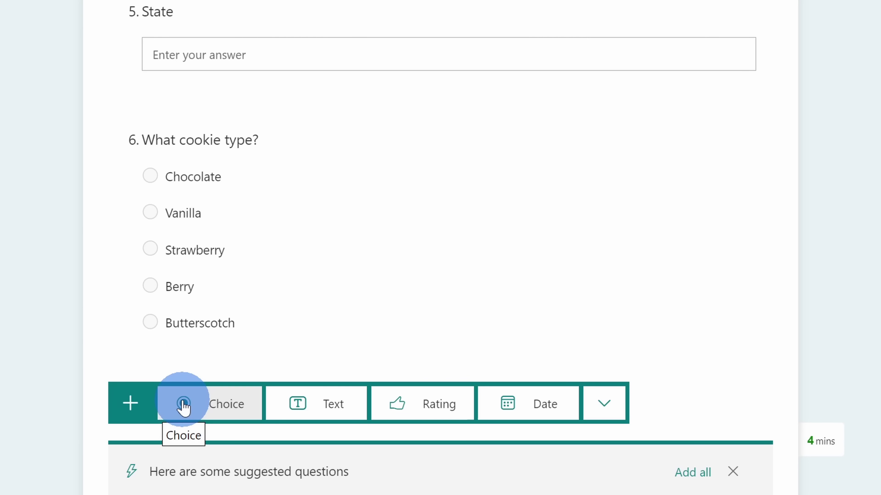
Step: Add a required text question 7 titled 'Quantity'
left_click(334, 408)
type("Quantity")
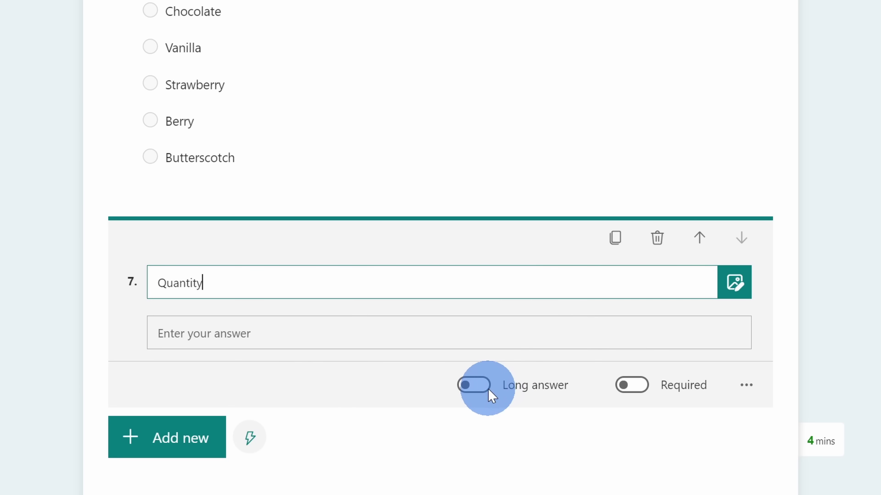
left_click(639, 386)
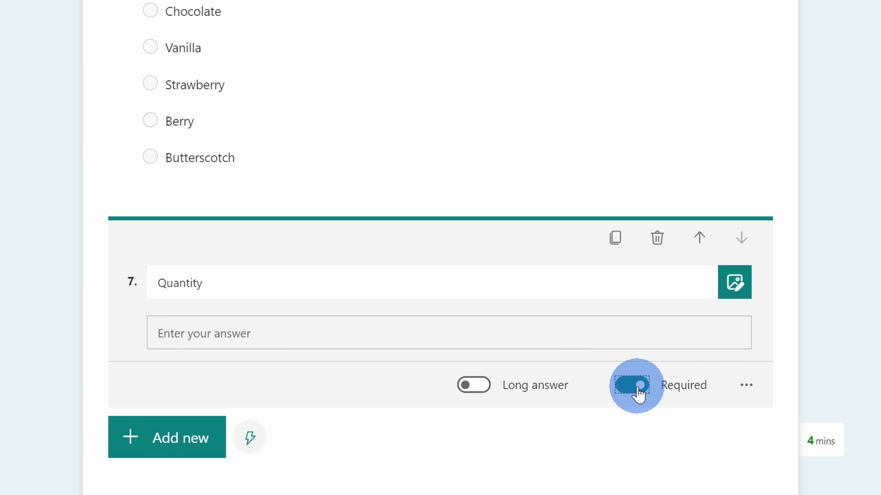
Step: Restrict Quantity answers to numbers greater than 50
left_click(745, 387)
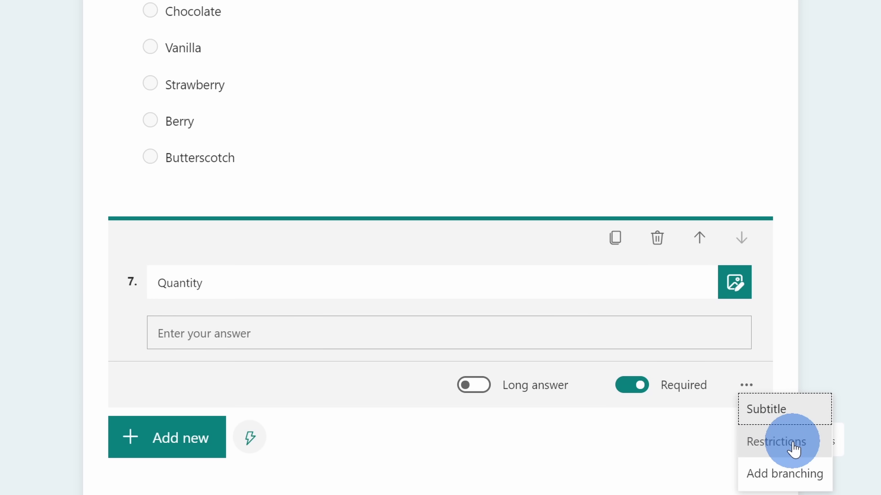
left_click(794, 449)
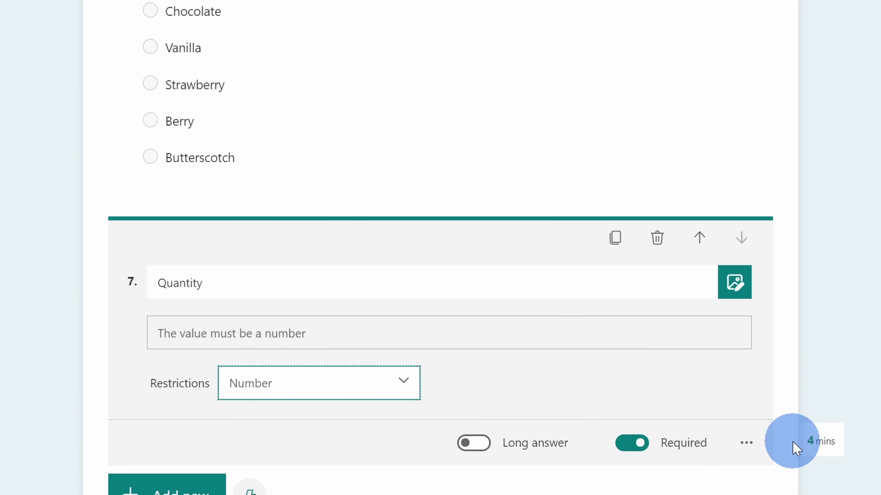
left_click(367, 390)
scroll(386, 392, "down", 5)
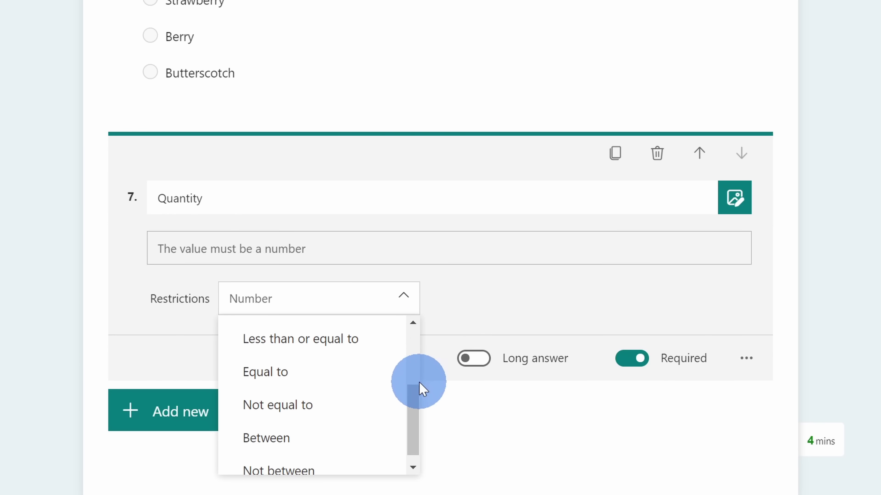
scroll(415, 425, "up", 3)
scroll(418, 465, "down", 3)
left_click_drag(418, 465, 415, 351)
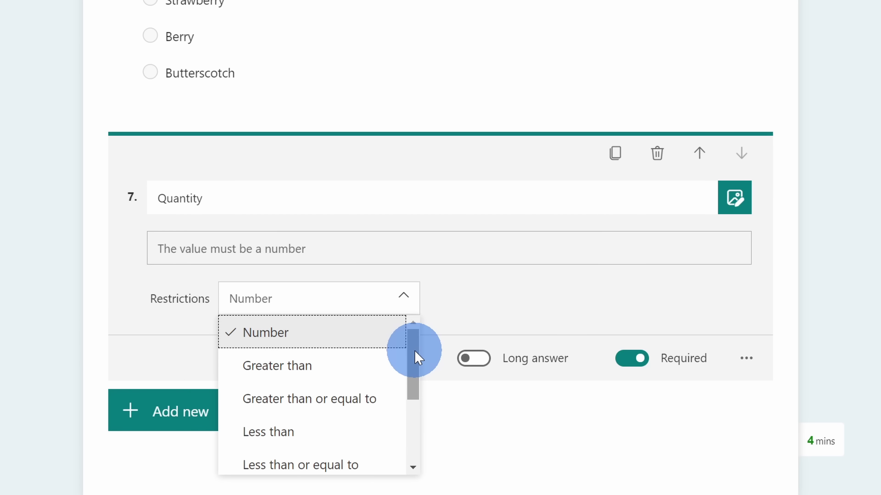
left_click(325, 370)
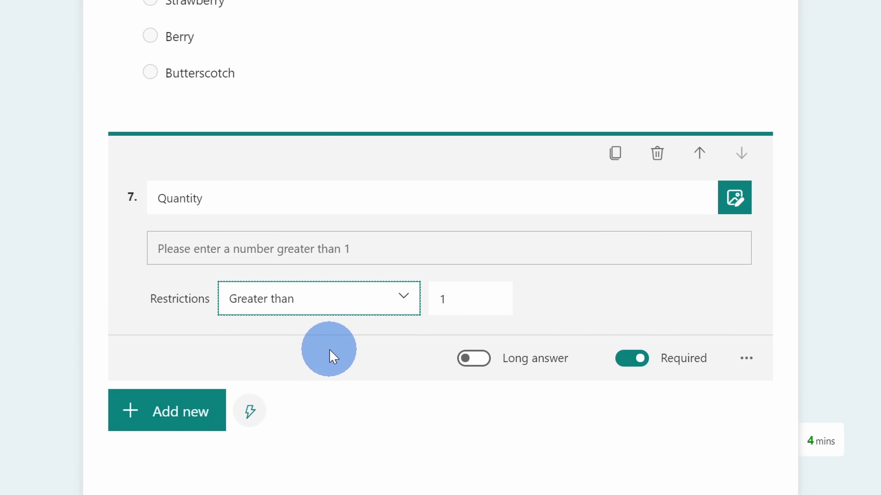
left_click(477, 305)
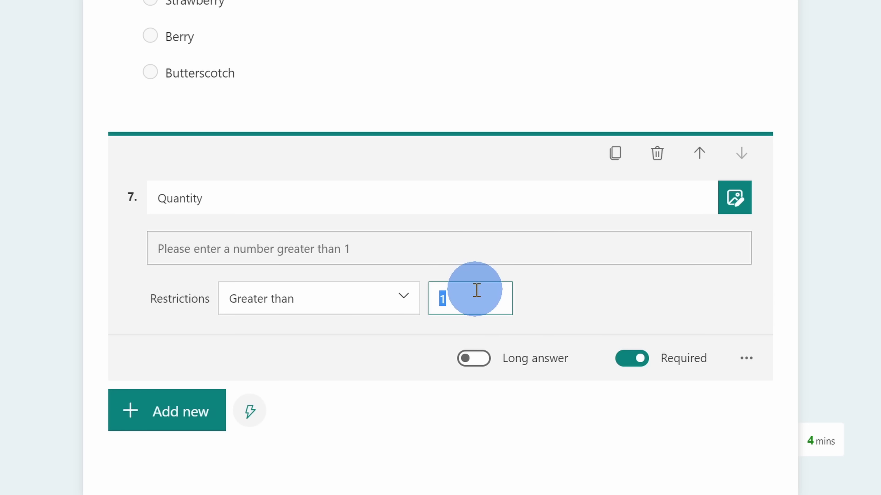
type("50")
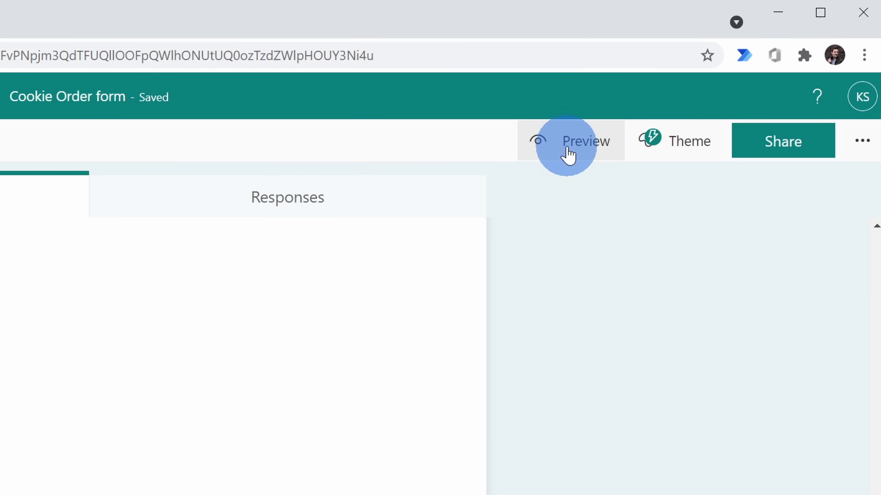
left_click(708, 83)
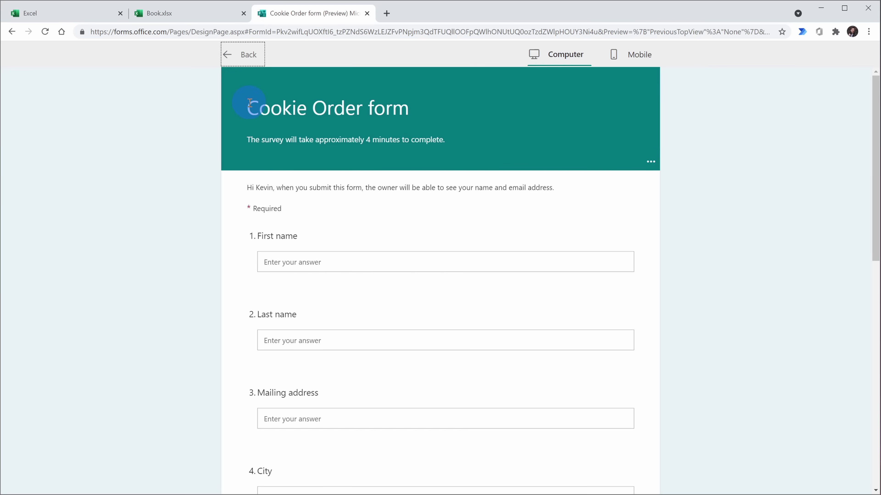
Step: Scroll through the computer preview, then view the form in the Mobile layout
scroll(248, 106, "down", 3)
scroll(248, 110, "down", 10)
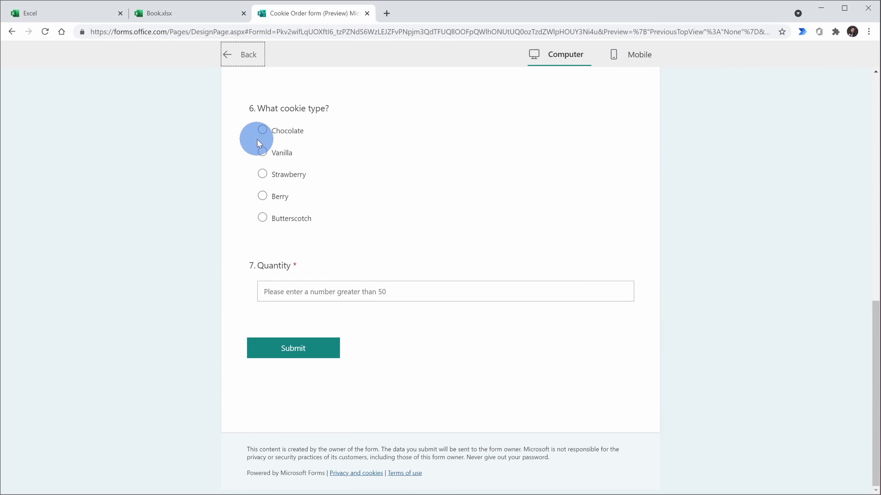
scroll(473, 246, "up", 13)
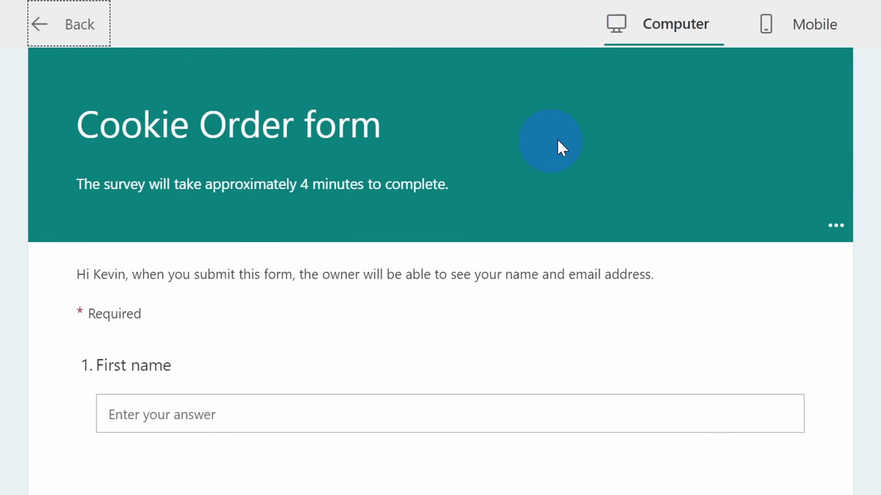
left_click(812, 34)
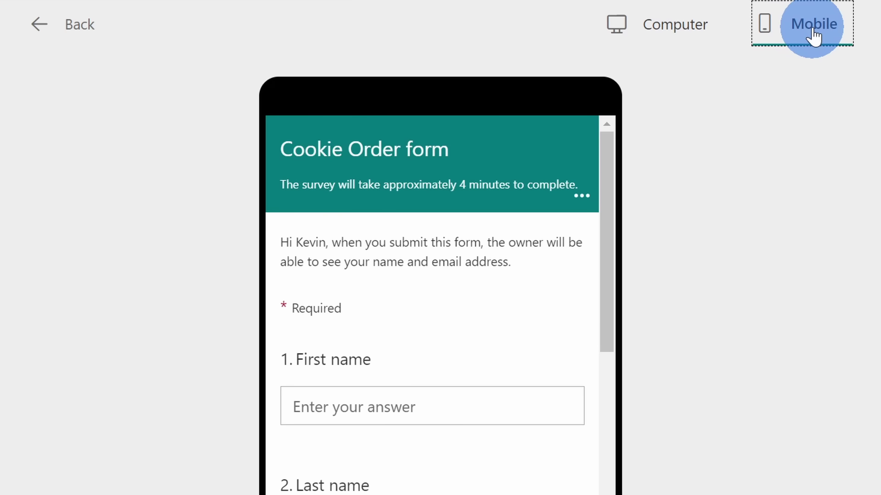
left_click_drag(528, 117, 542, 98)
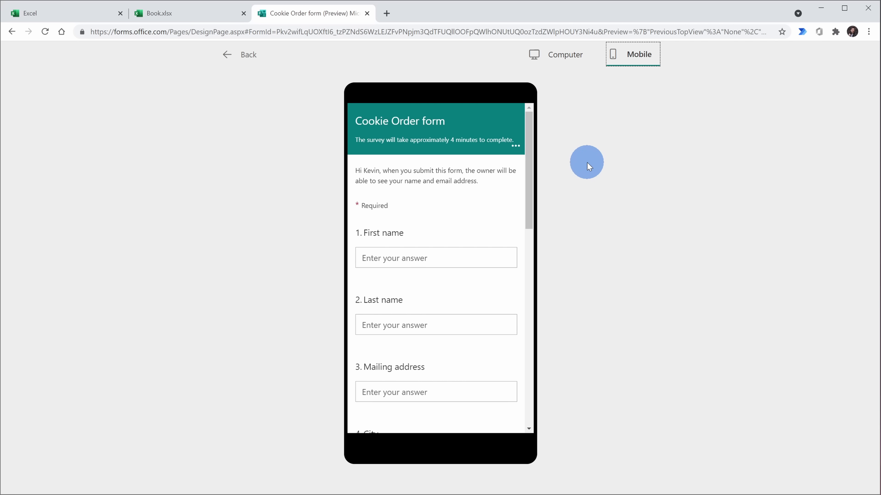
Step: Back in editing, try the balloons and library themes, then apply the blue Study table theme
left_click(226, 55)
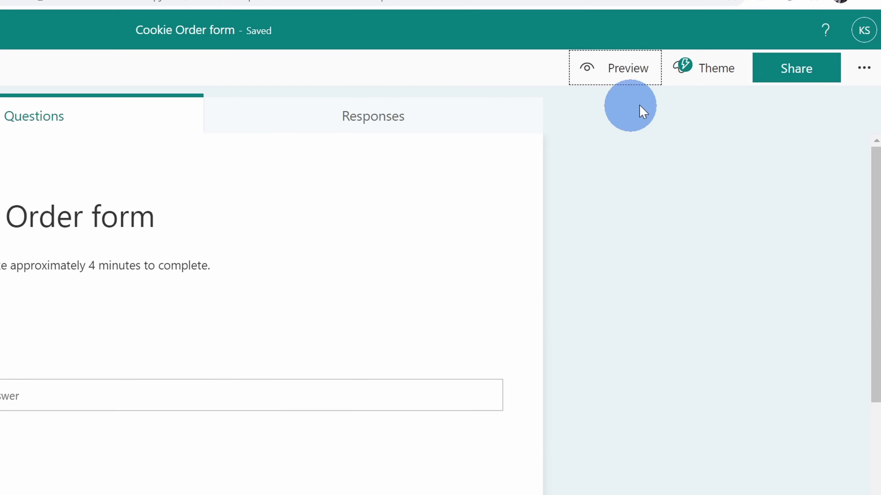
left_click(765, 79)
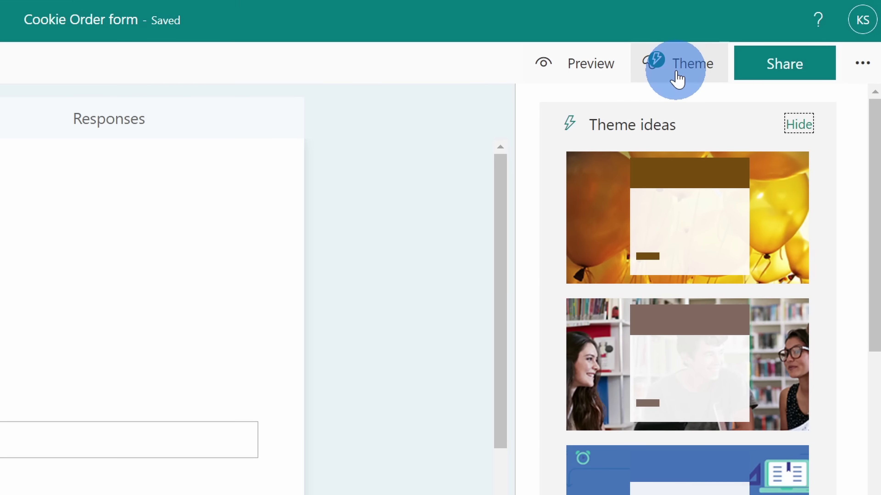
left_click(693, 196)
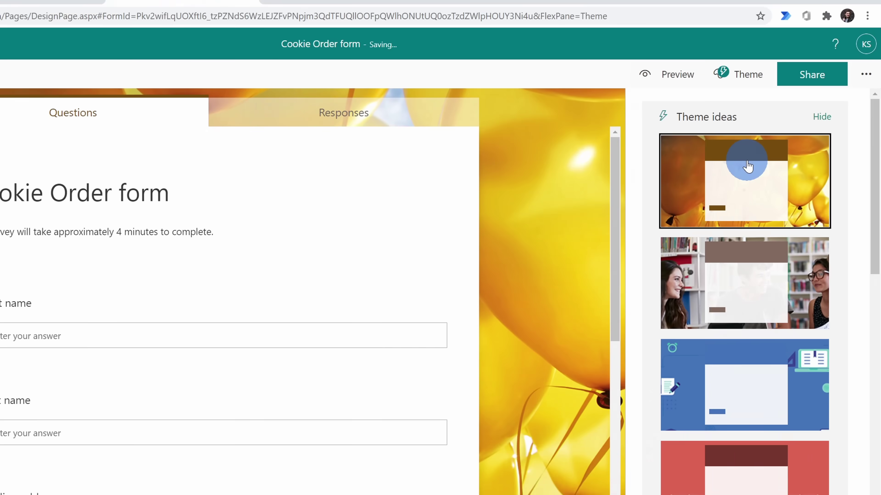
left_click(677, 363)
scroll(762, 247, "down", 2)
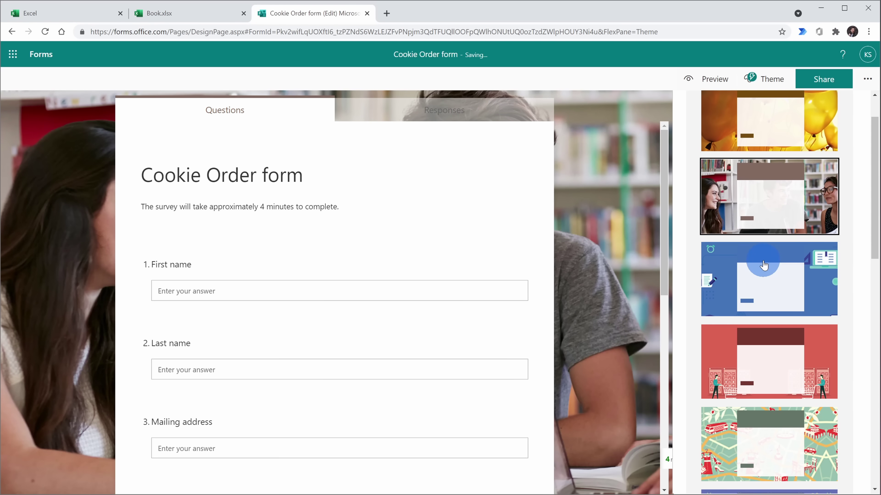
left_click(764, 274)
scroll(769, 260, "down", 10)
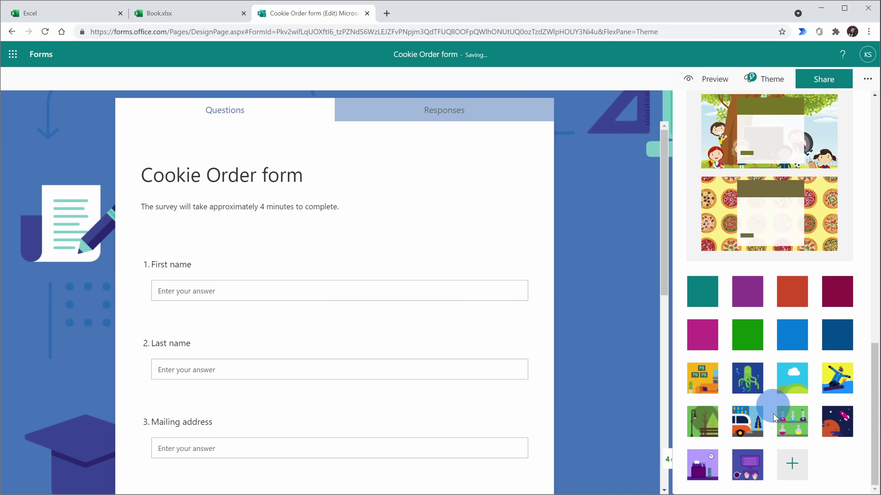
left_click(792, 463)
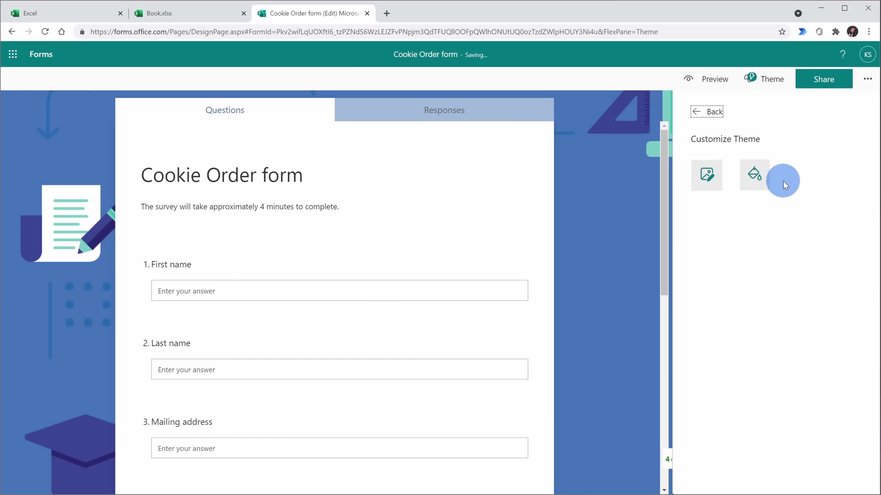
left_click(706, 111)
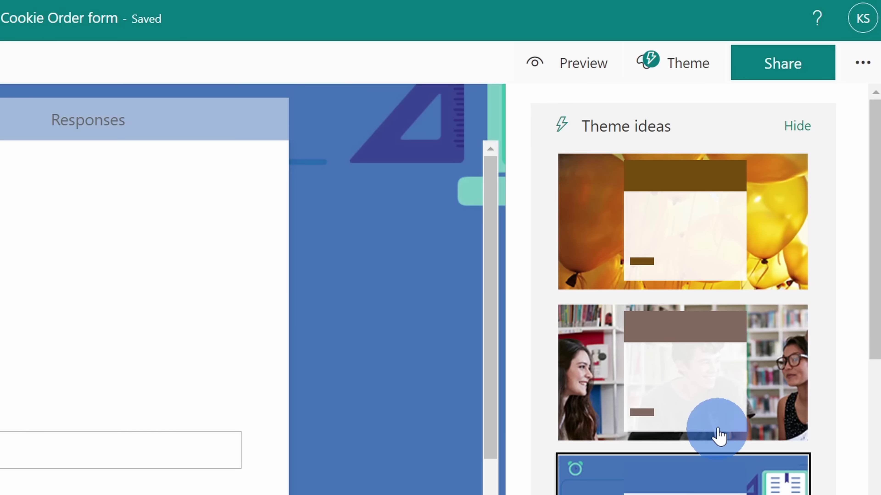
Step: In Settings, let anyone respond, keep responses accepted, and enable email notification for each response
left_click(851, 69)
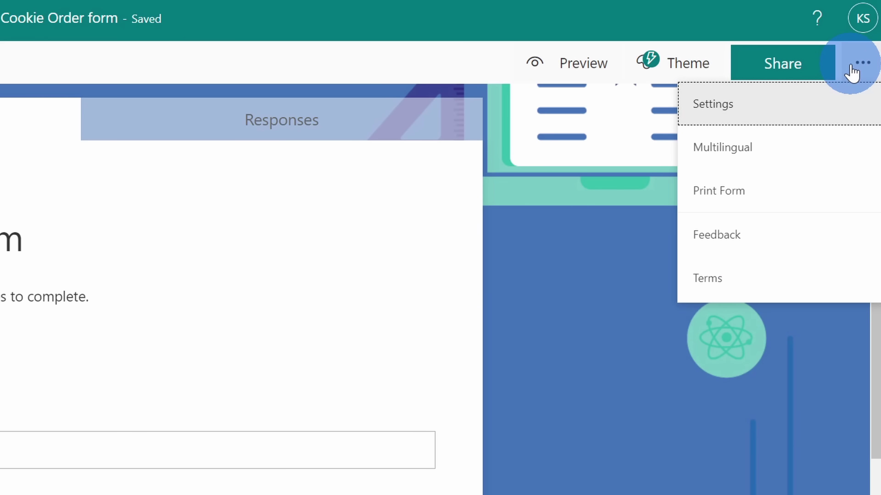
left_click(822, 117)
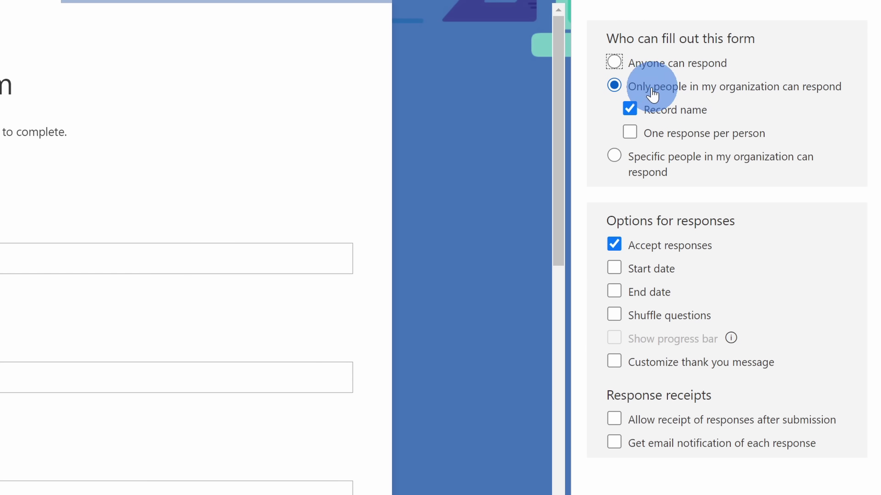
left_click(614, 63)
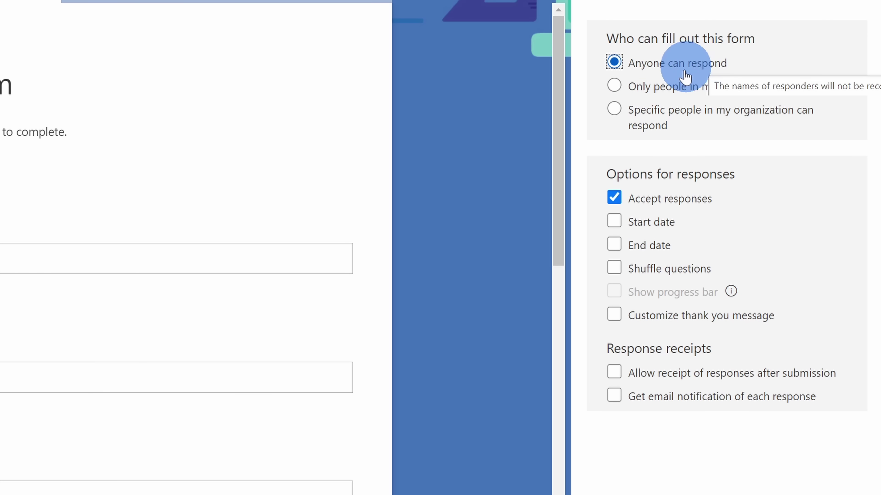
left_click(618, 200)
left_click(619, 203)
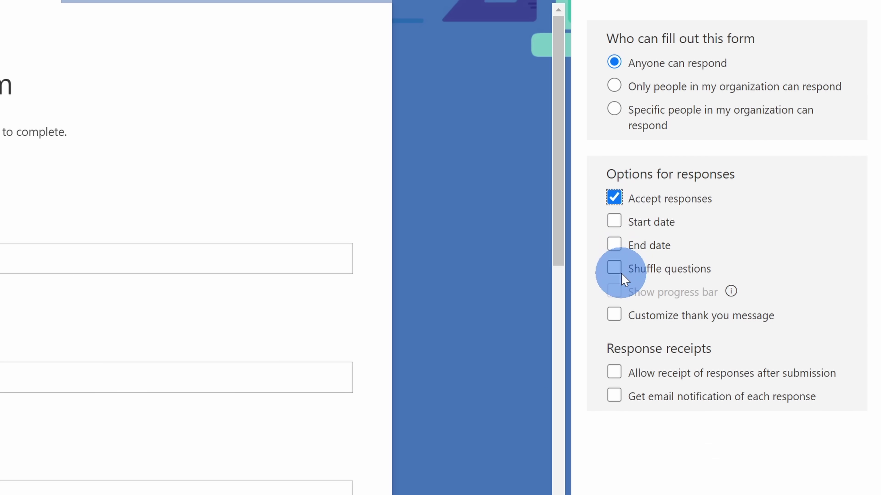
left_click(615, 395)
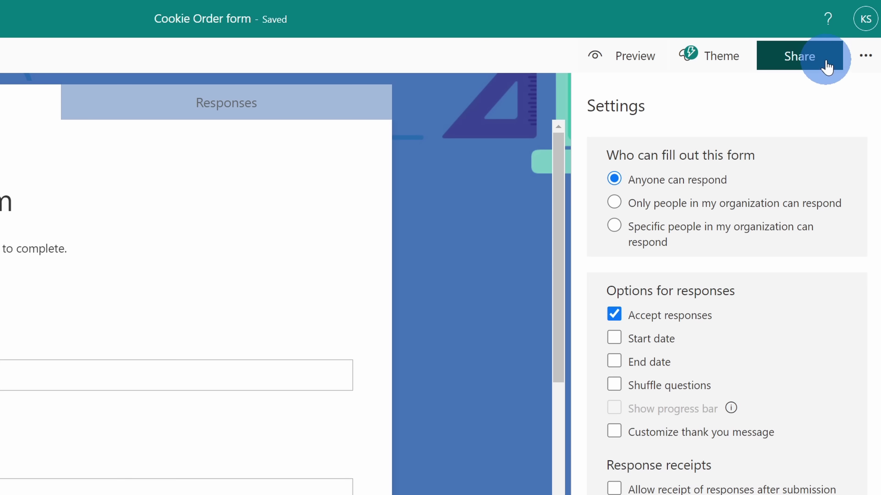
left_click(801, 60)
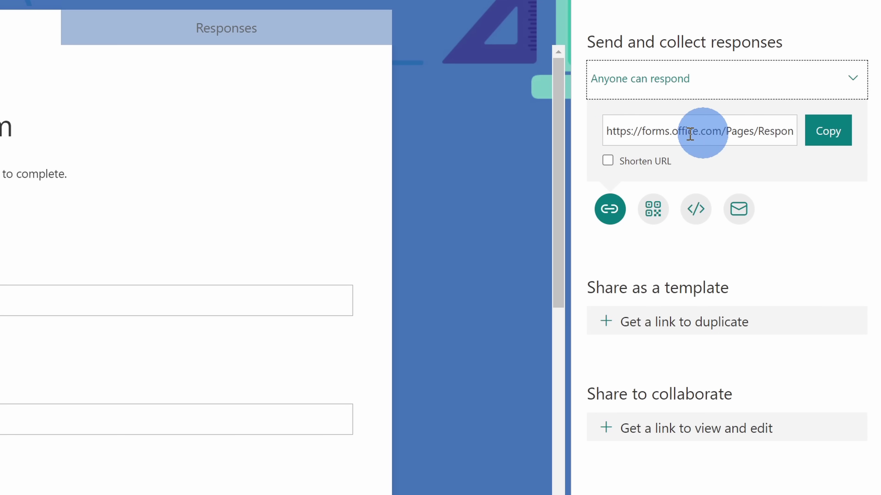
Step: Show the form's QR code, then copy its 640x480 iframe embed code
left_click(653, 209)
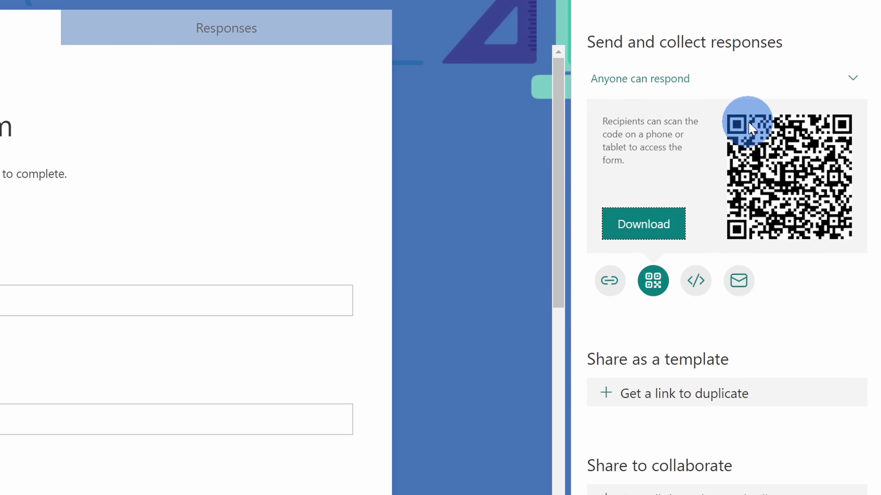
left_click(697, 282)
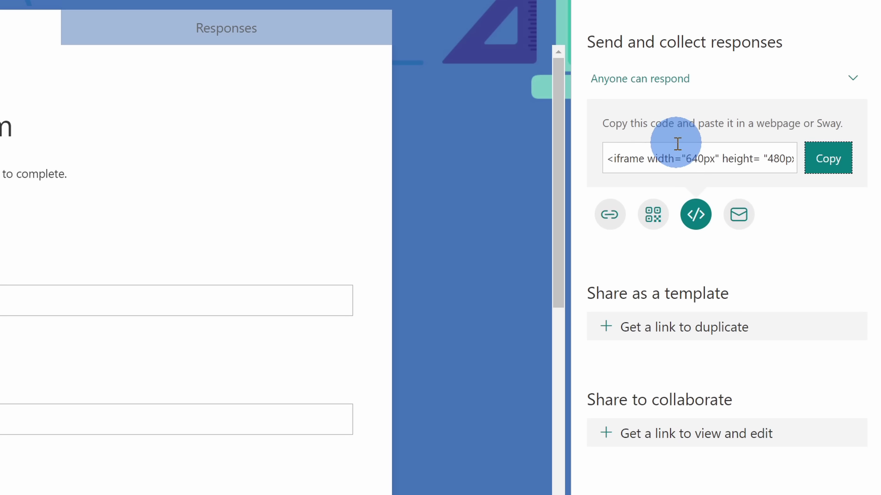
left_click(830, 158)
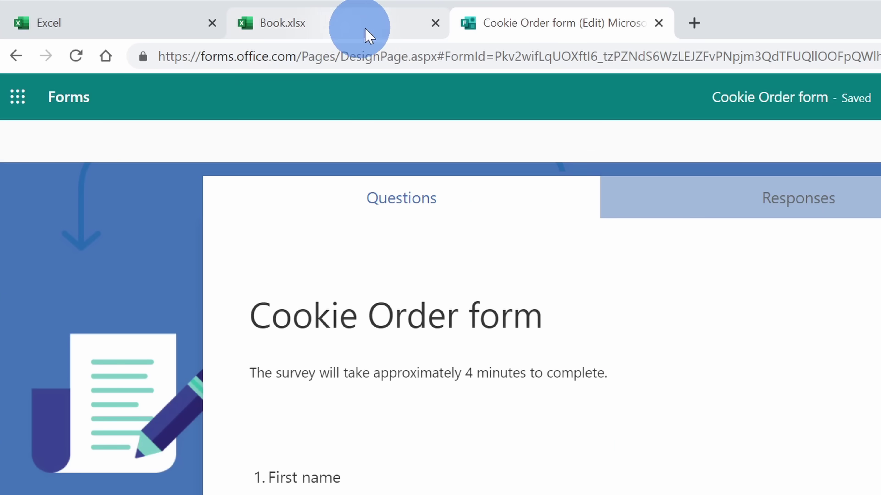
Step: In the Book 1 workbook, highlight the Form1 table's columns from ID through Email and Name
left_click(329, 25)
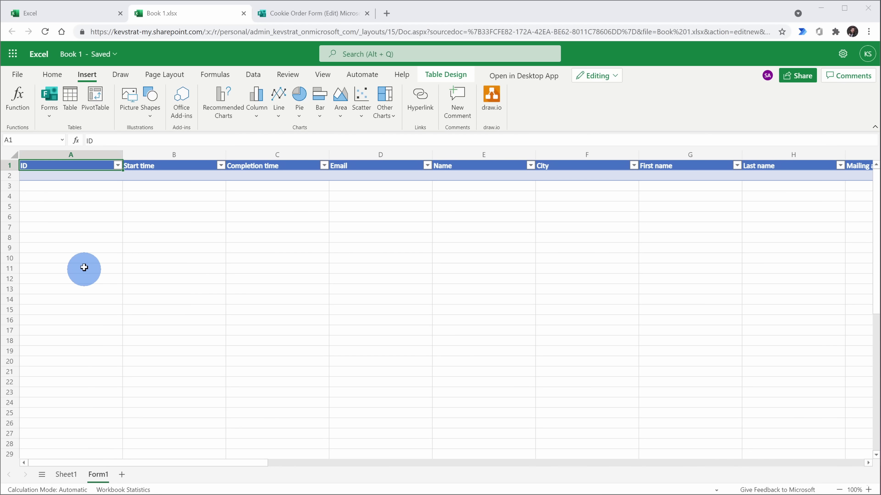
left_click_drag(71, 165, 690, 176)
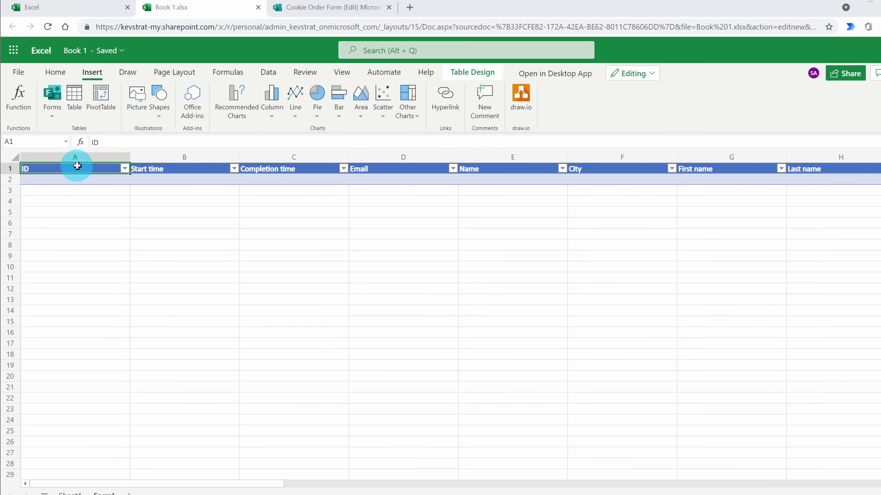
left_click_drag(879, 197, 880, 197)
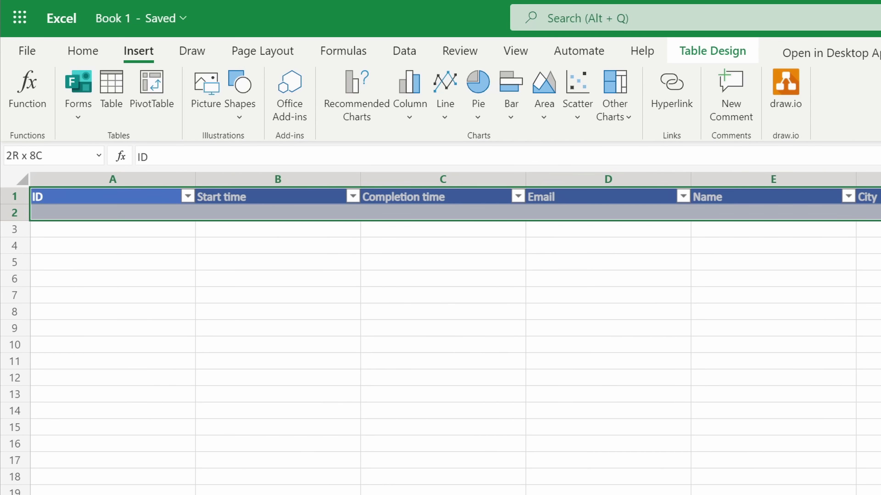
left_click_drag(86, 203, 732, 211)
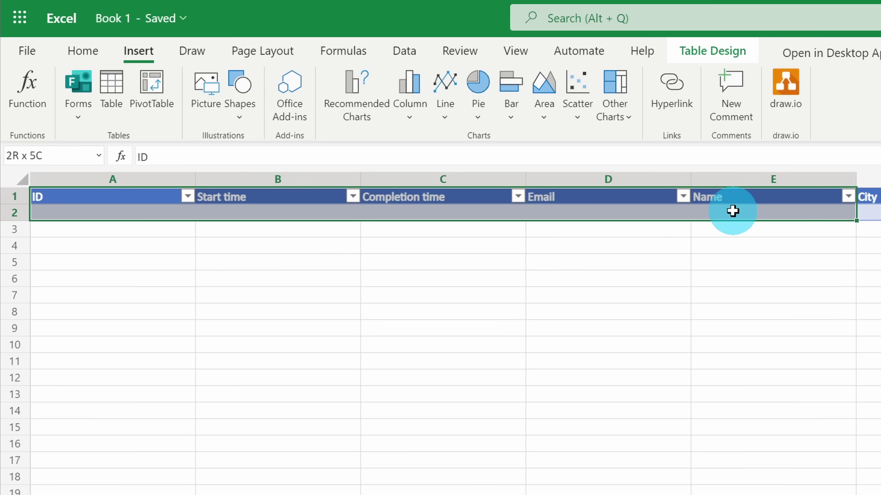
left_click_drag(733, 211, 733, 210)
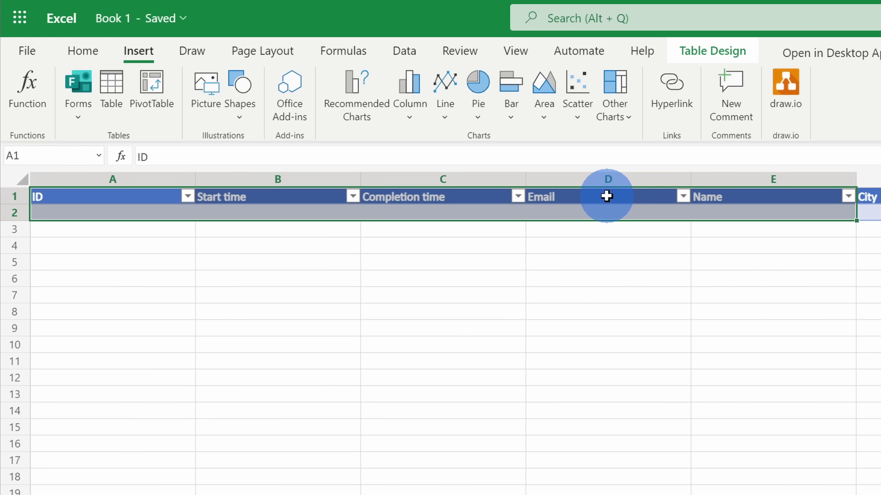
left_click_drag(606, 196, 798, 352)
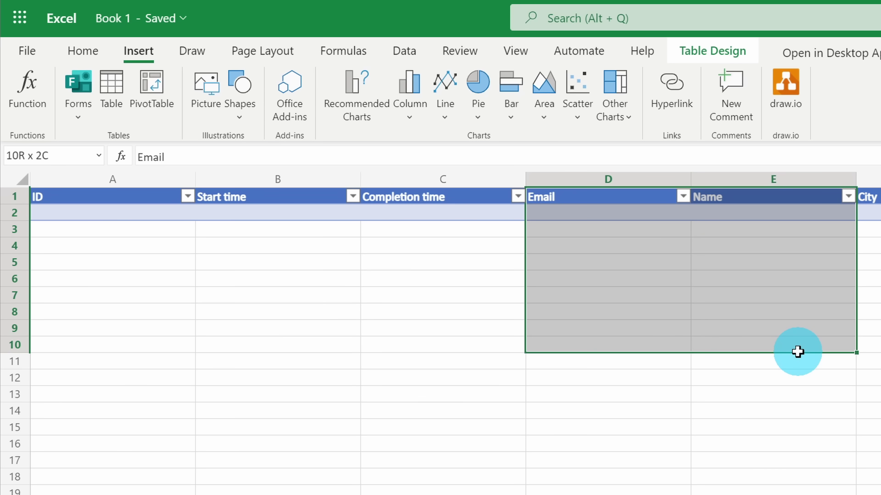
left_click_drag(798, 352, 796, 352)
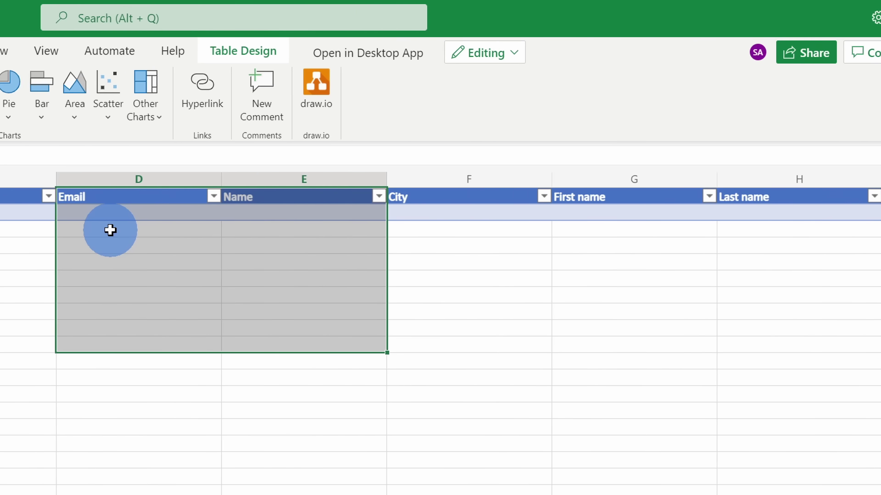
Step: Select the header cells from City across to Quantity
left_click(388, 199)
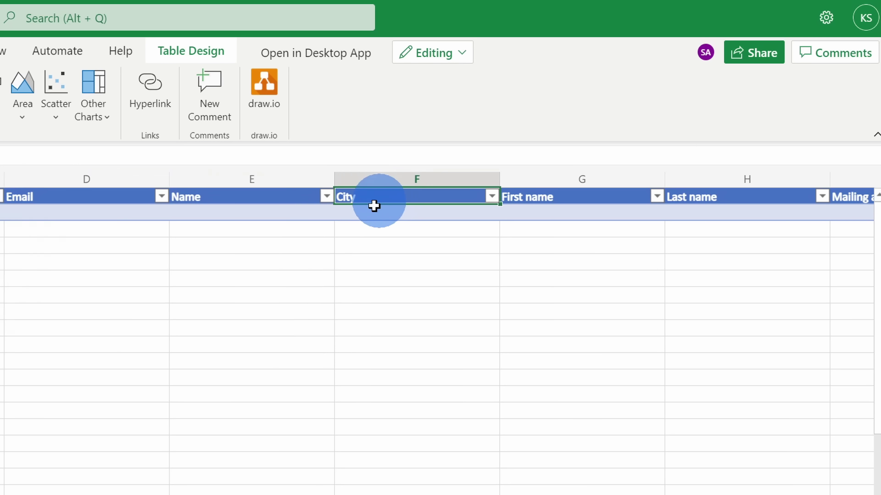
key("shift+Right")
key("shift+Right")
key("shift+Right")
key("shift+Right")
key("shift+Right")
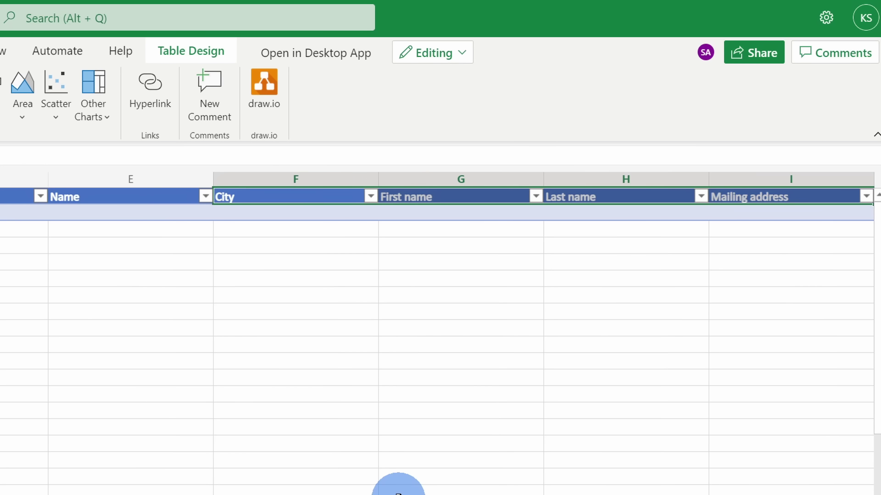
key("shift+Right")
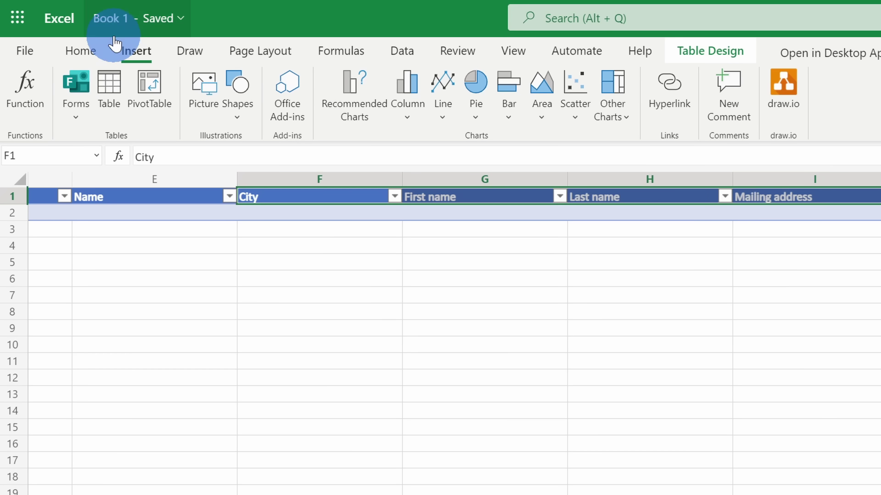
Step: Open the table's linked Cookie Order Form via Forms > Edit Form
left_click(76, 108)
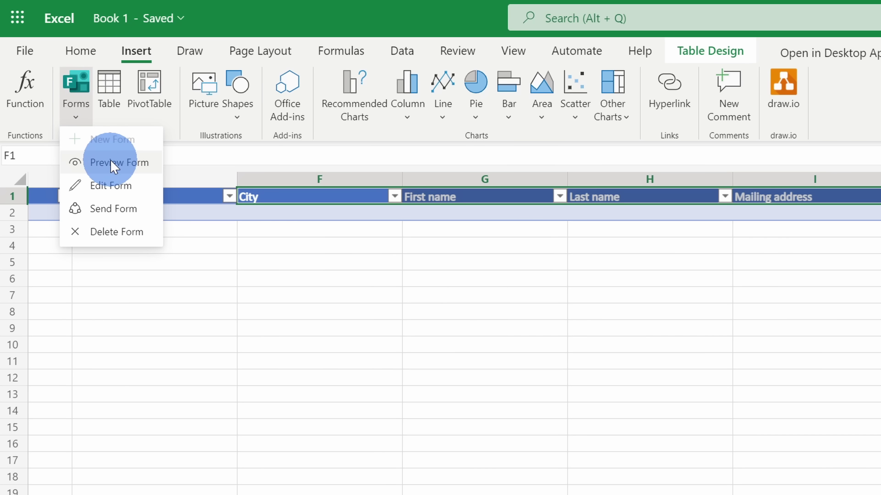
left_click(115, 187)
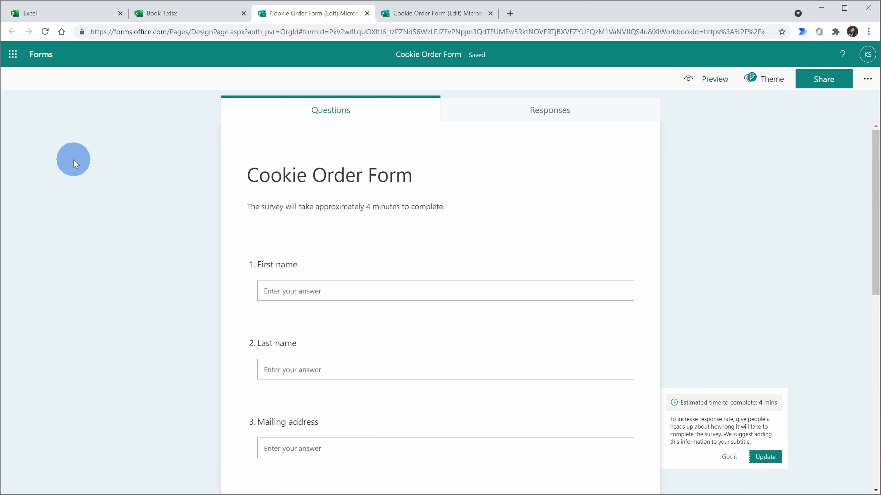
scroll(217, 139, "down", 10)
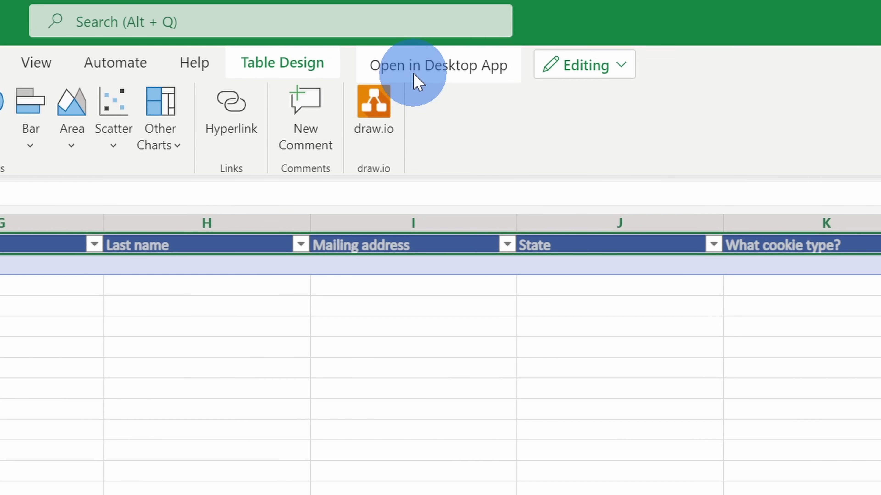
Step: Open Book 1 in desktop Excel beside the filled-in form preview
left_click(415, 75)
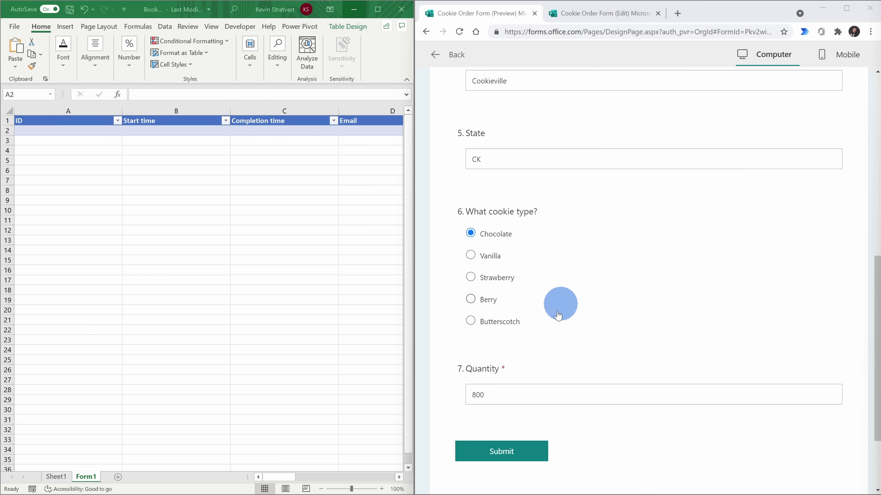
Step: Submit the test order (State CK, Chocolate, Quantity 800) and check its fields in Form1's row 2
left_click(531, 456)
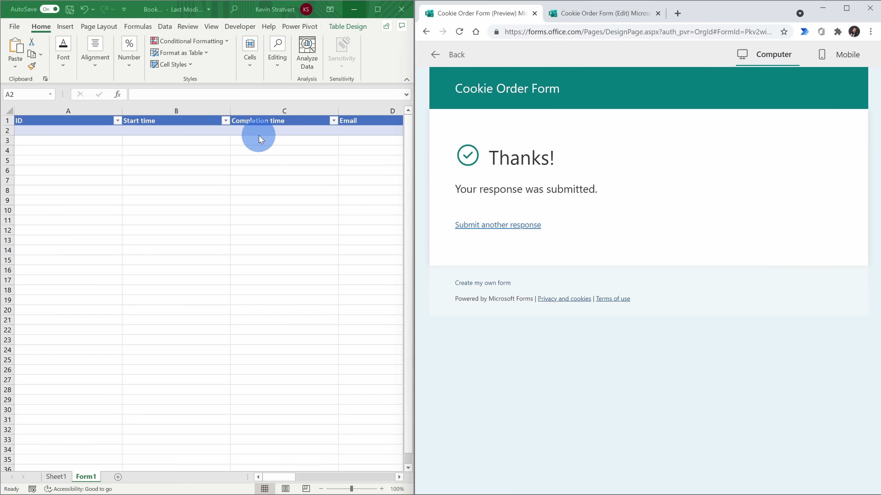
left_click(252, 141)
left_click(222, 151)
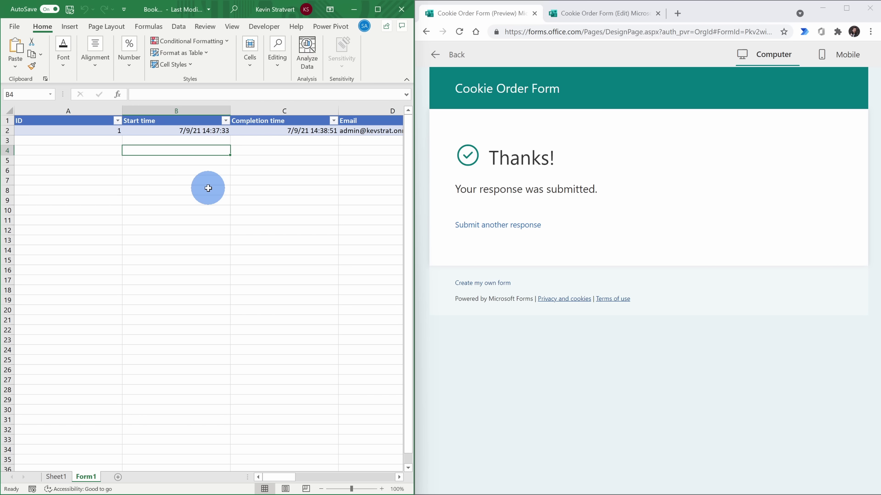
key("Up")
key("Up")
key("Right")
key("Right")
key("Right")
key("Right")
key("Right")
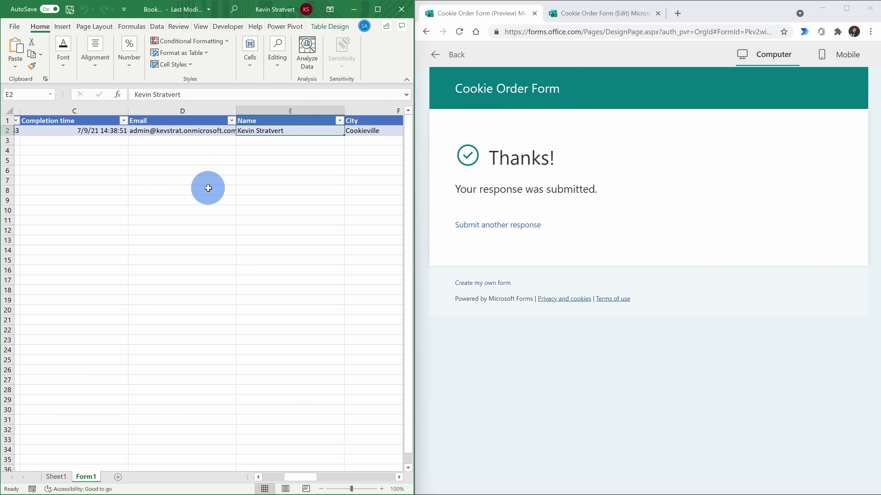
key("Right")
key("Right")
key("Right")
key("Right")
key("Right")
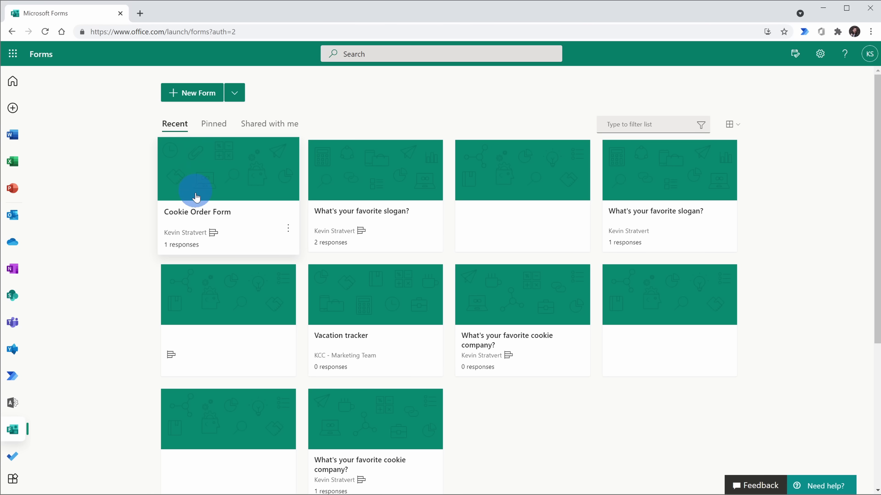
Step: Review the Cookie Order Form's Responses summary: 1 response, 01:18 average time, Active
left_click(249, 199)
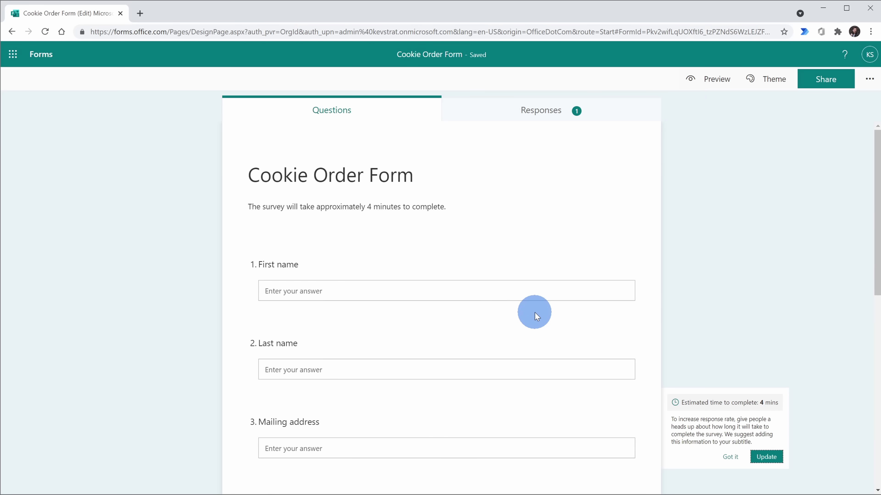
left_click(553, 114)
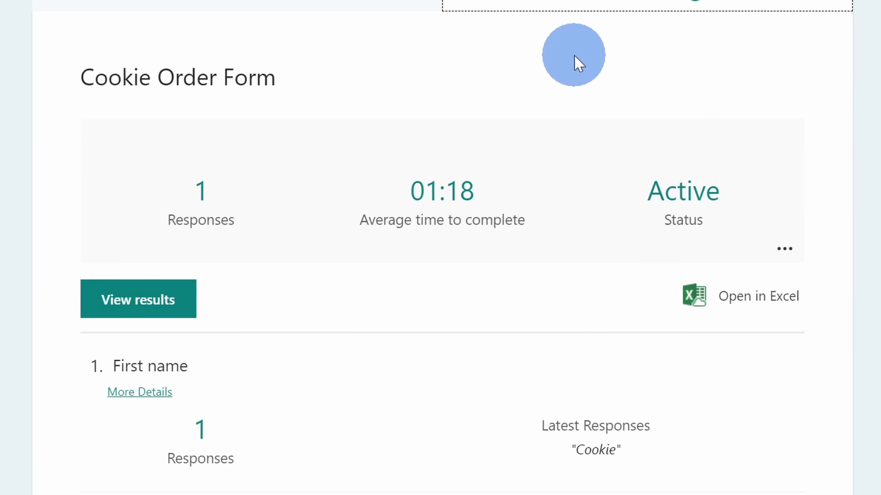
scroll(335, 169, "down", 5)
scroll(242, 111, "down", 5)
scroll(255, 203, "up", 9)
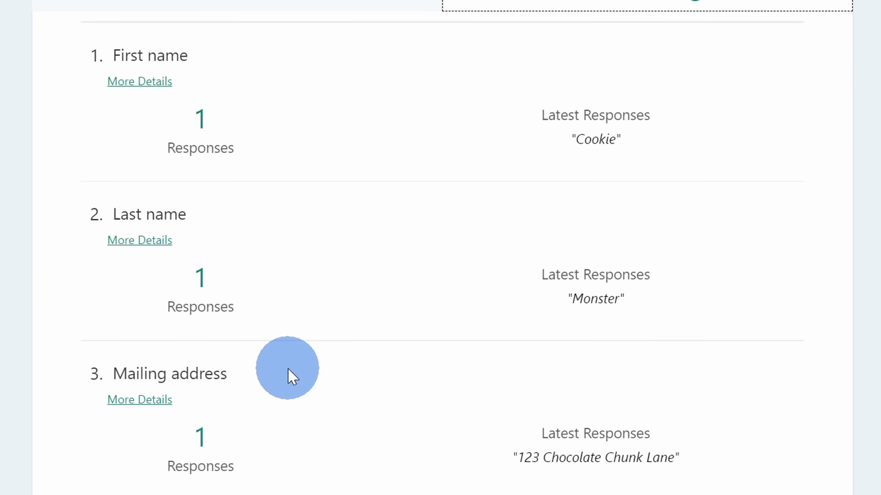